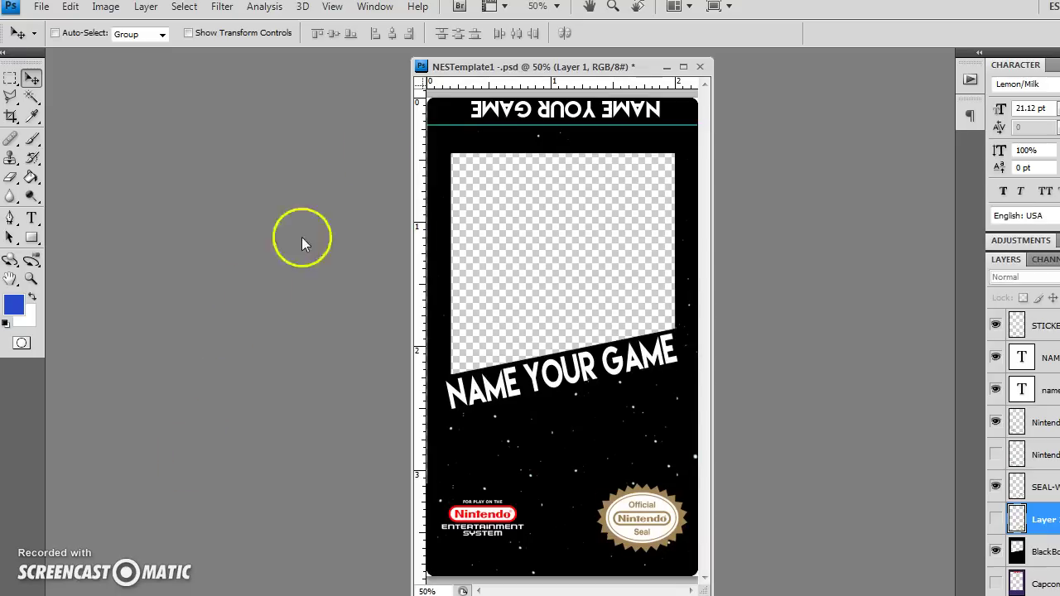
- Nudge the NES label template window a few pixels lower and open the Image menu
{"action": "left_click", "coordinate": [528, 66]}
{"action": "left_click_drag", "start_coordinate": [527, 67], "coordinate": [527, 70]}
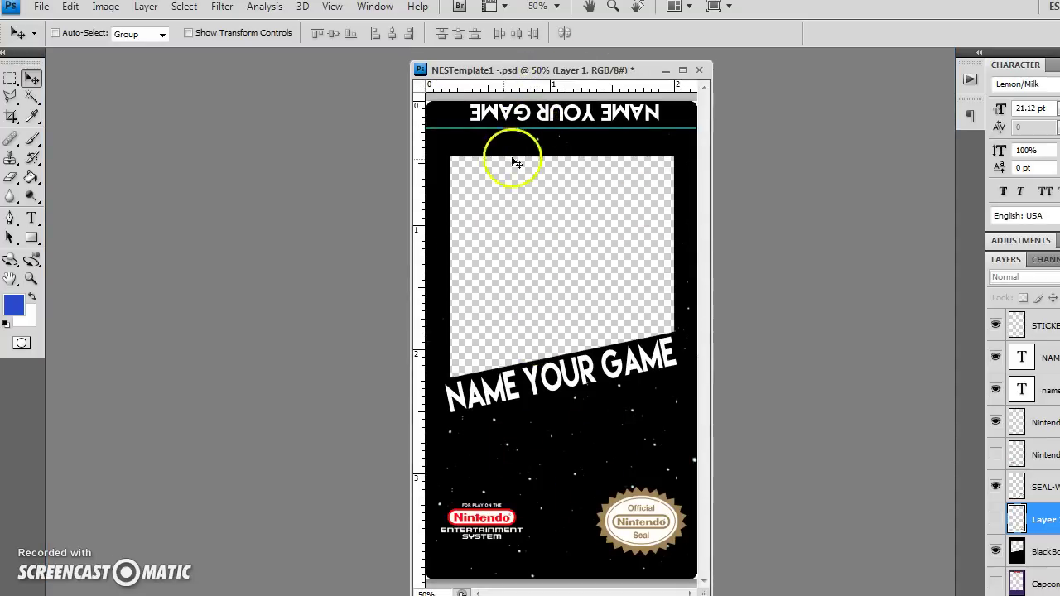
{"action": "left_click", "coordinate": [111, 7]}
{"action": "left_click", "coordinate": [143, 127]}
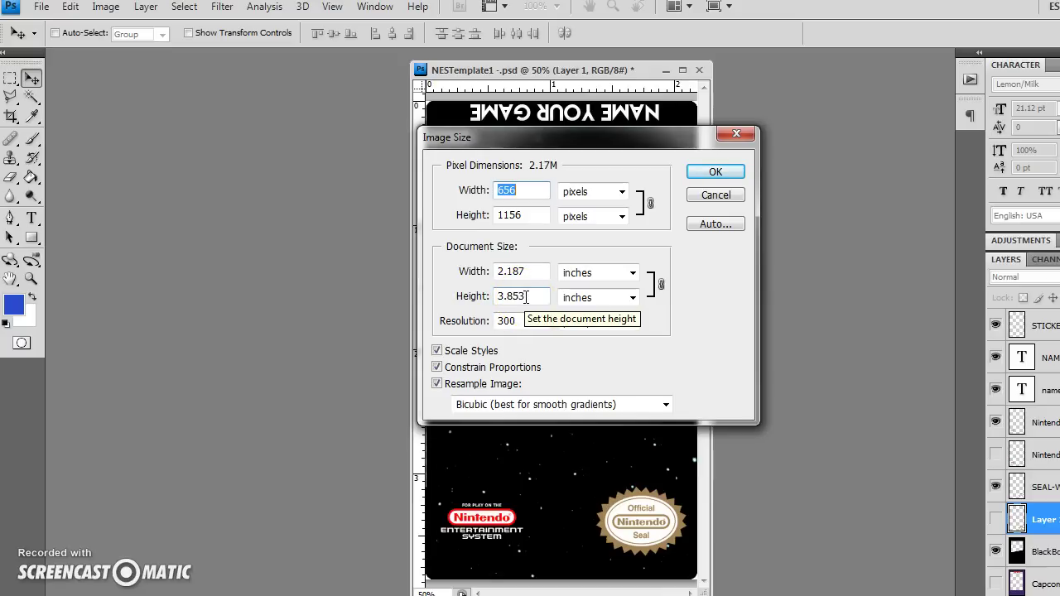
{"action": "left_click", "coordinate": [728, 199]}
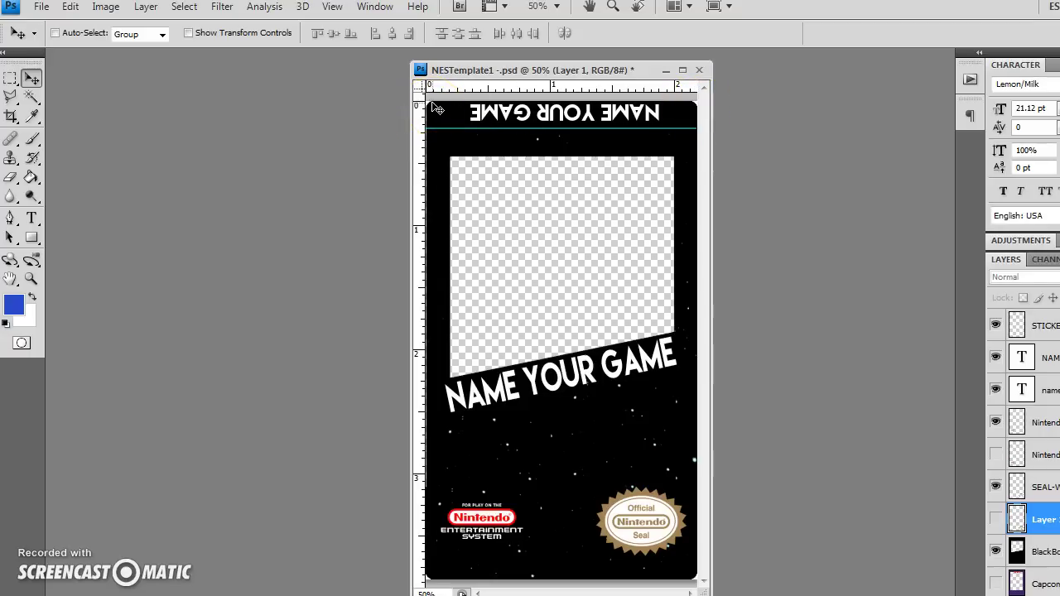
{"action": "left_click", "coordinate": [434, 108]}
{"action": "left_click_drag", "start_coordinate": [438, 106], "coordinate": [809, 340]}
{"action": "mouse_move", "coordinate": [622, 265]}
{"action": "left_mouse_down"}
{"action": "mouse_move", "coordinate": [577, 169]}
{"action": "mouse_move", "coordinate": [573, 180]}
{"action": "left_mouse_up"}
- Hide the starfield background, preview the Capcom art, and try alternate Nintendo logo and seal layers
{"action": "left_click", "coordinate": [996, 553]}
{"action": "left_click", "coordinate": [995, 585]}
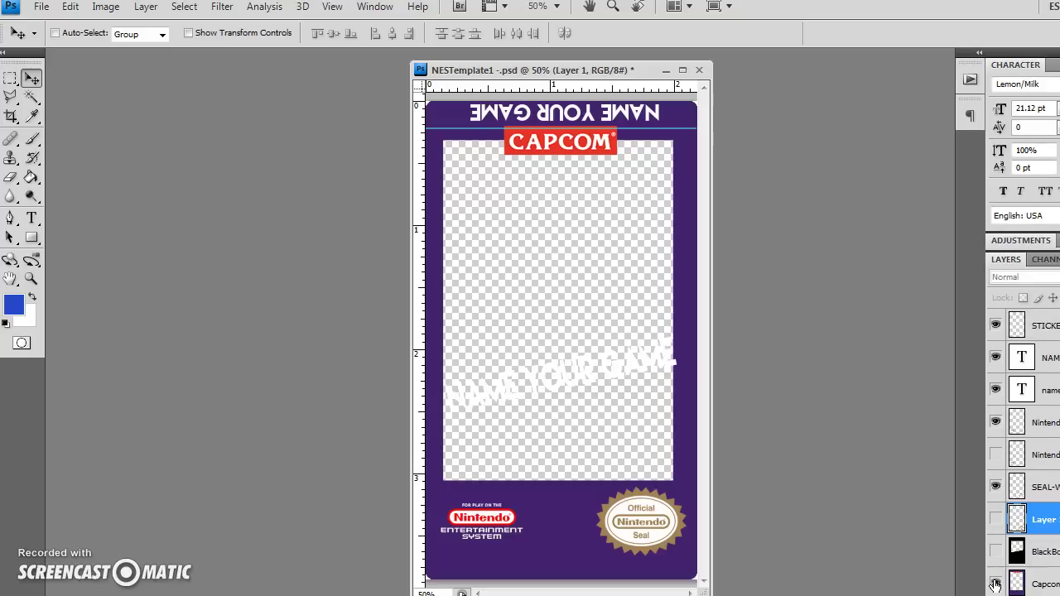
{"action": "left_click", "coordinate": [996, 584]}
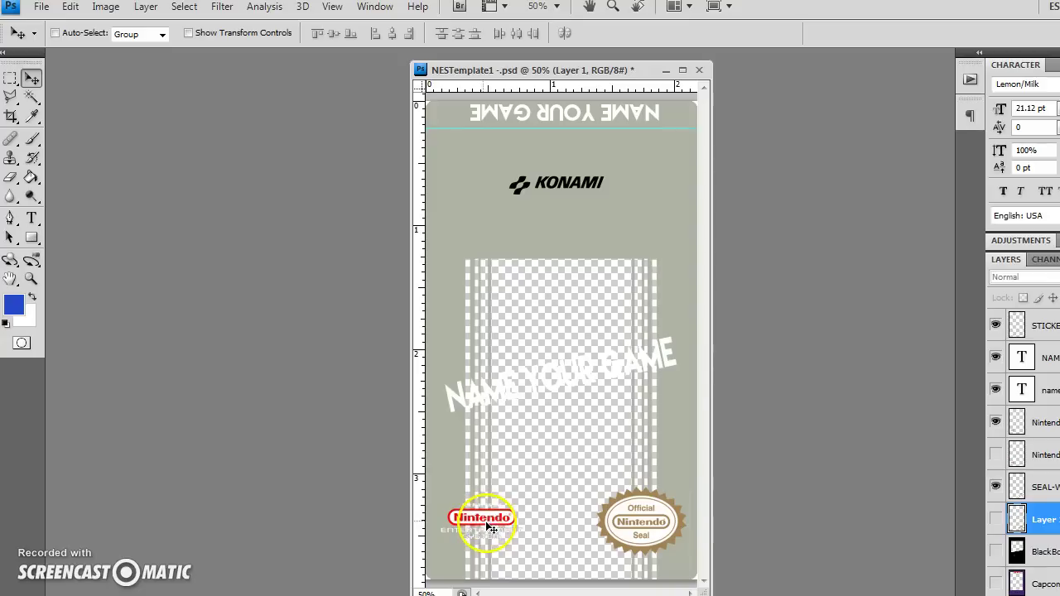
{"action": "left_click", "coordinate": [996, 423]}
{"action": "left_click", "coordinate": [995, 455]}
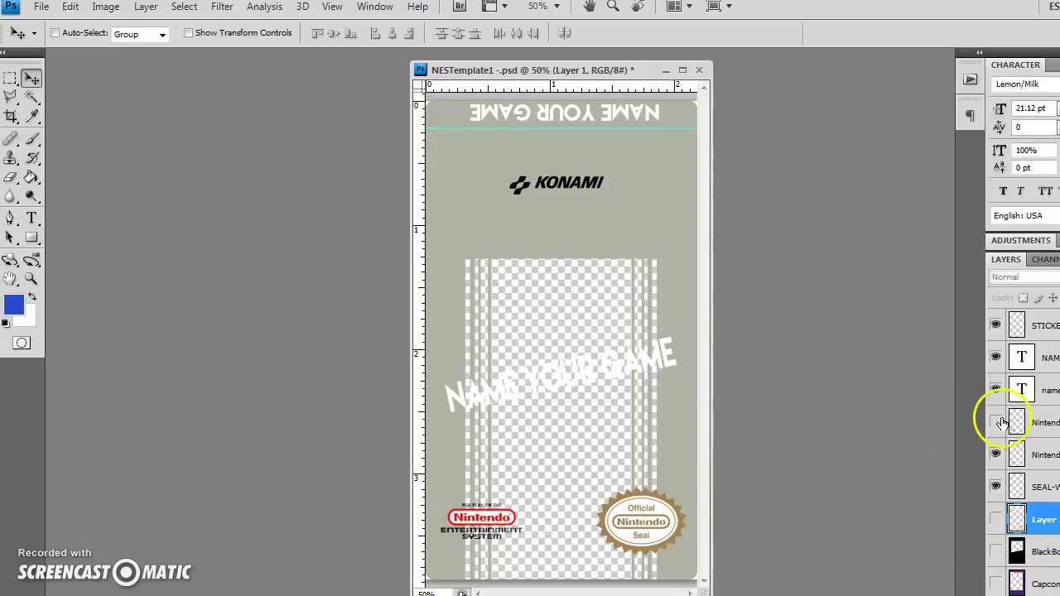
{"action": "left_click", "coordinate": [997, 518]}
{"action": "left_click", "coordinate": [994, 489]}
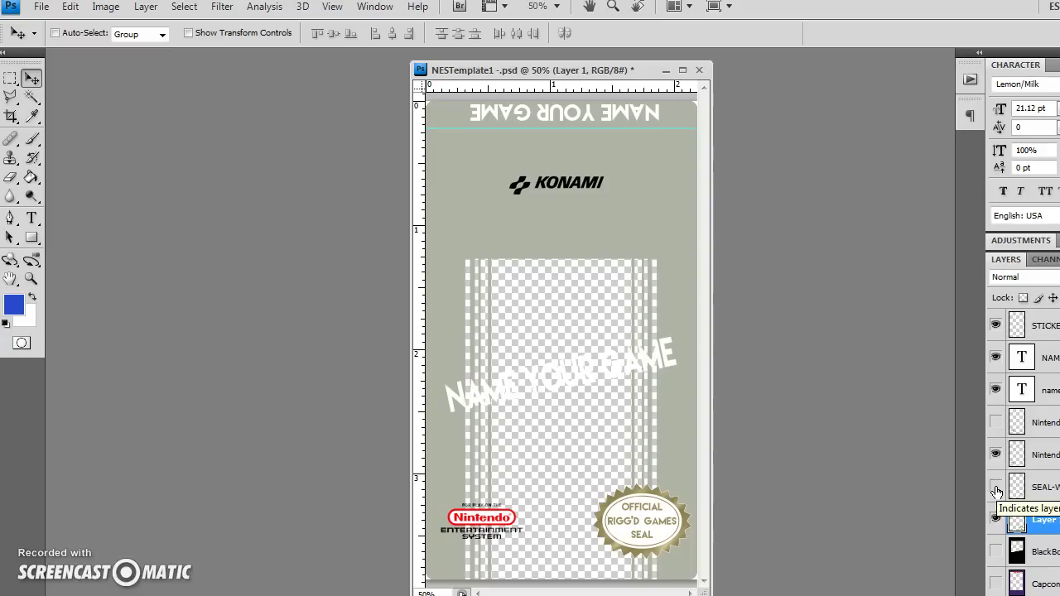
- Hide the Nintendo logo, the Official Nintendo Seal and the Rigg'd Games seal
{"action": "left_click", "coordinate": [996, 423]}
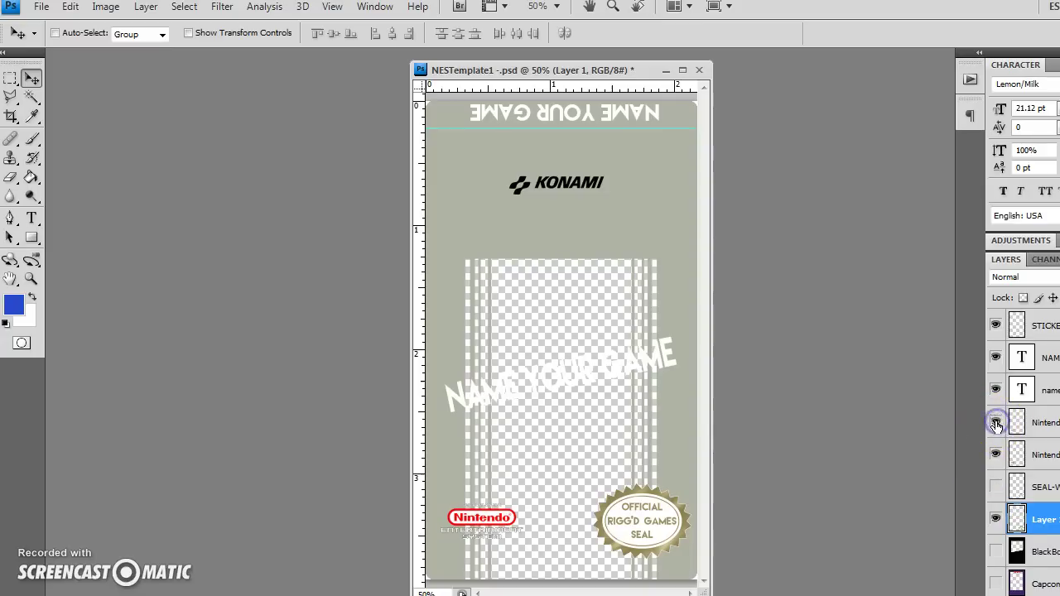
{"action": "left_click", "coordinate": [996, 486]}
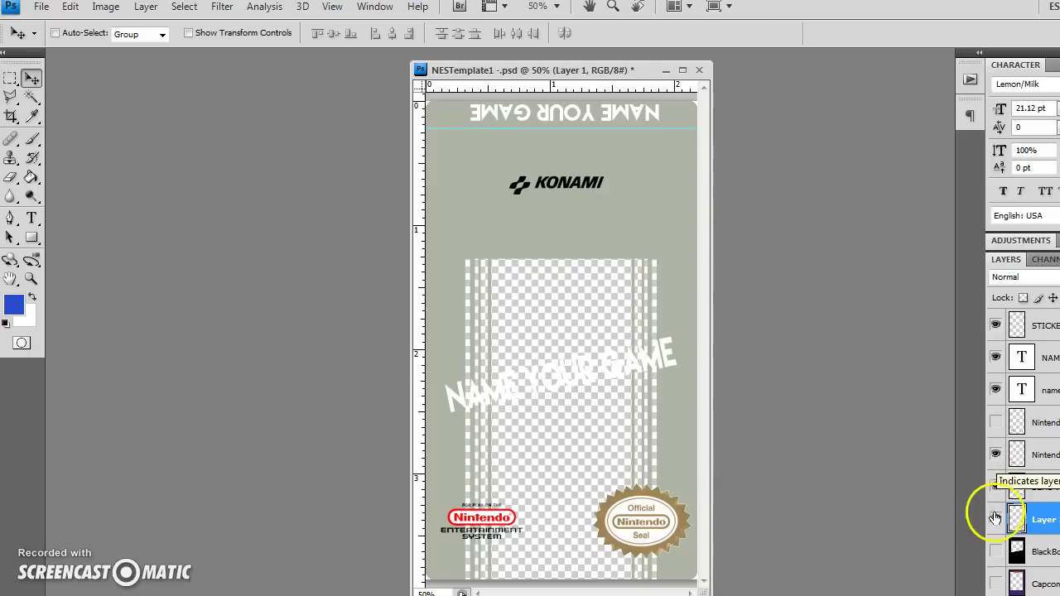
{"action": "left_click", "coordinate": [995, 455]}
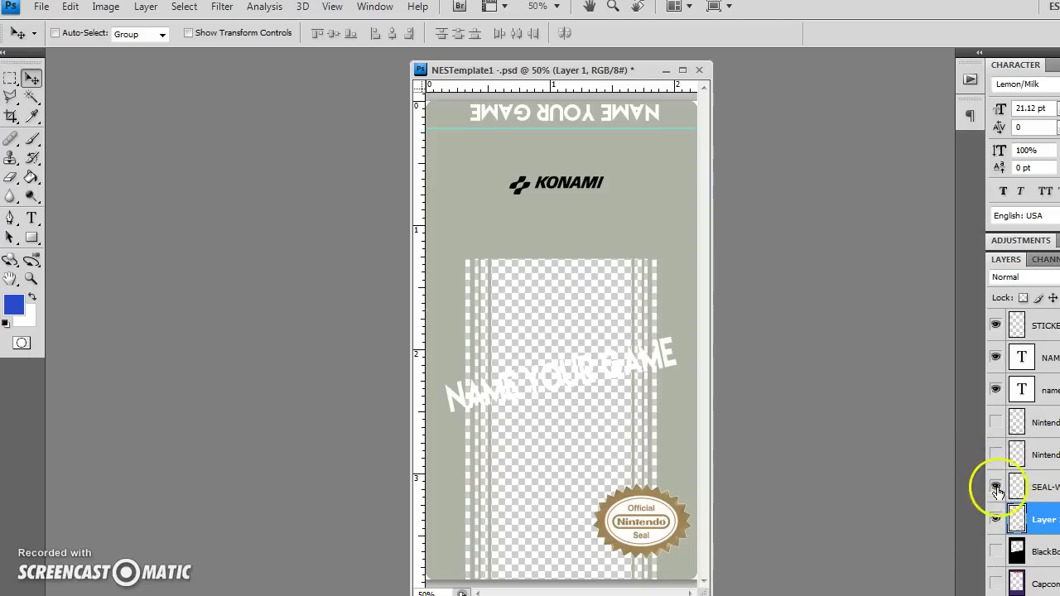
{"action": "left_click", "coordinate": [995, 487]}
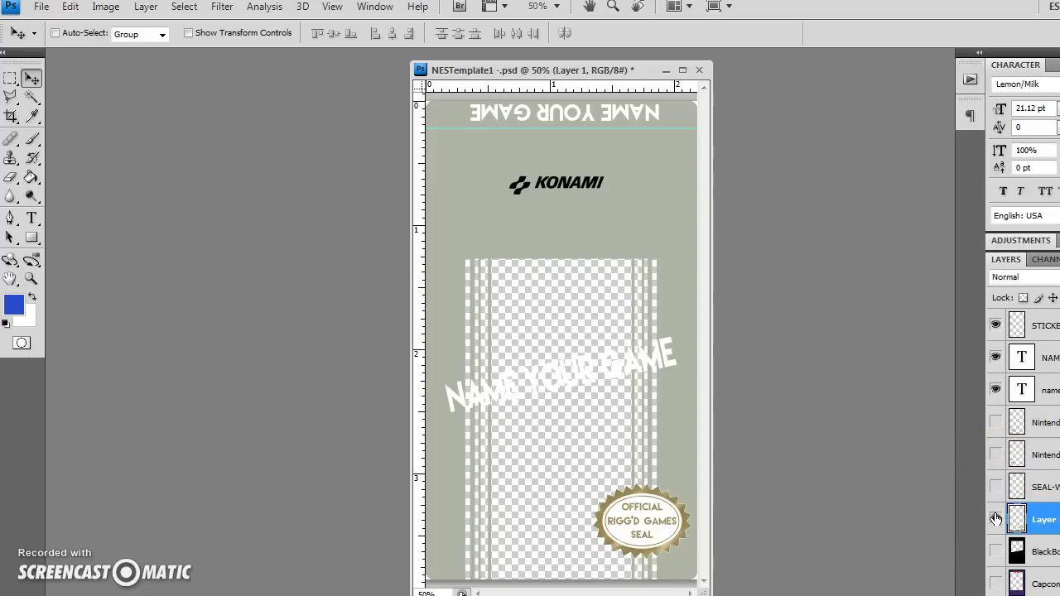
{"action": "left_click", "coordinate": [996, 518]}
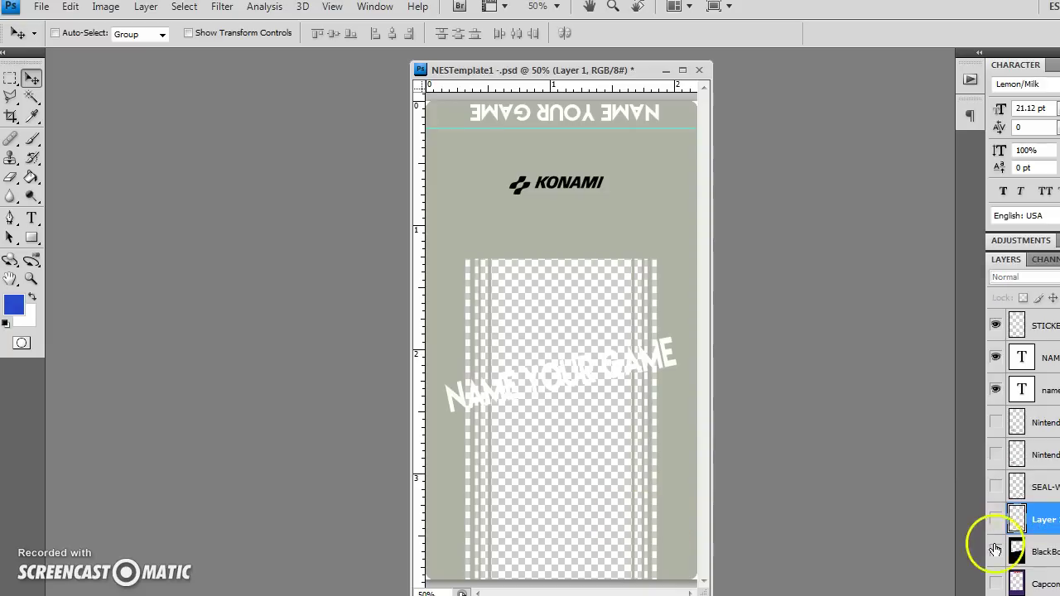
- Show the starfield background, Nintendo logo with Entertainment System text, and Official Nintendo Seal; hide Konami art
{"action": "left_click", "coordinate": [996, 552]}
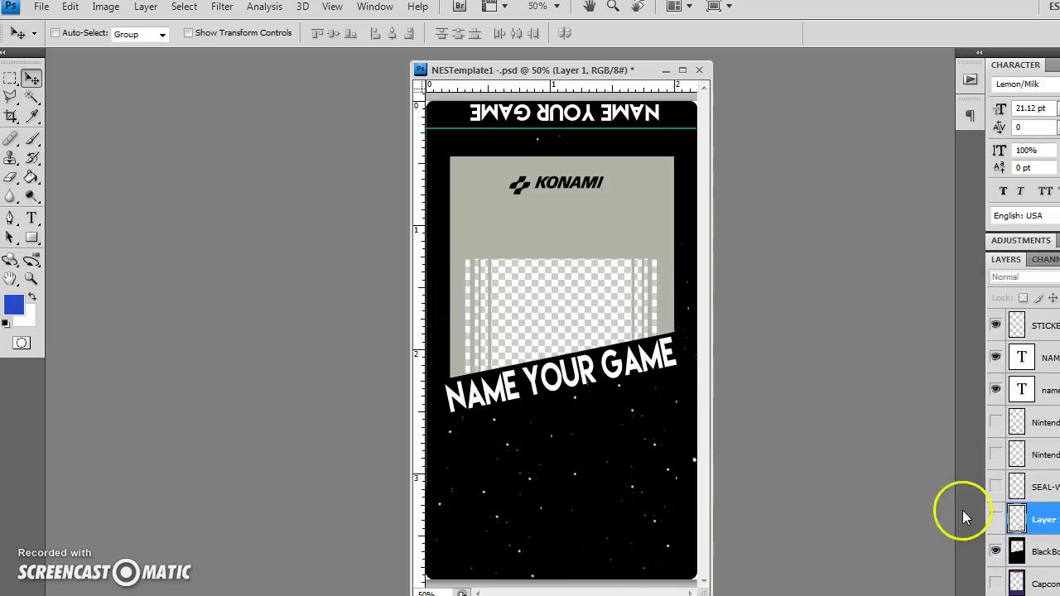
{"action": "left_click", "coordinate": [996, 593]}
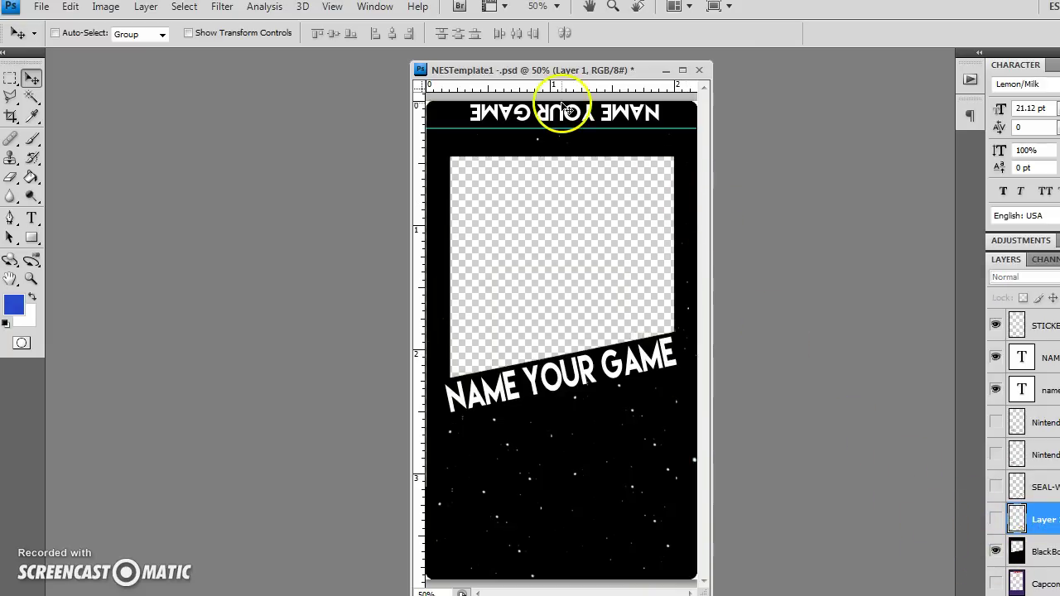
{"action": "left_click", "coordinate": [995, 454]}
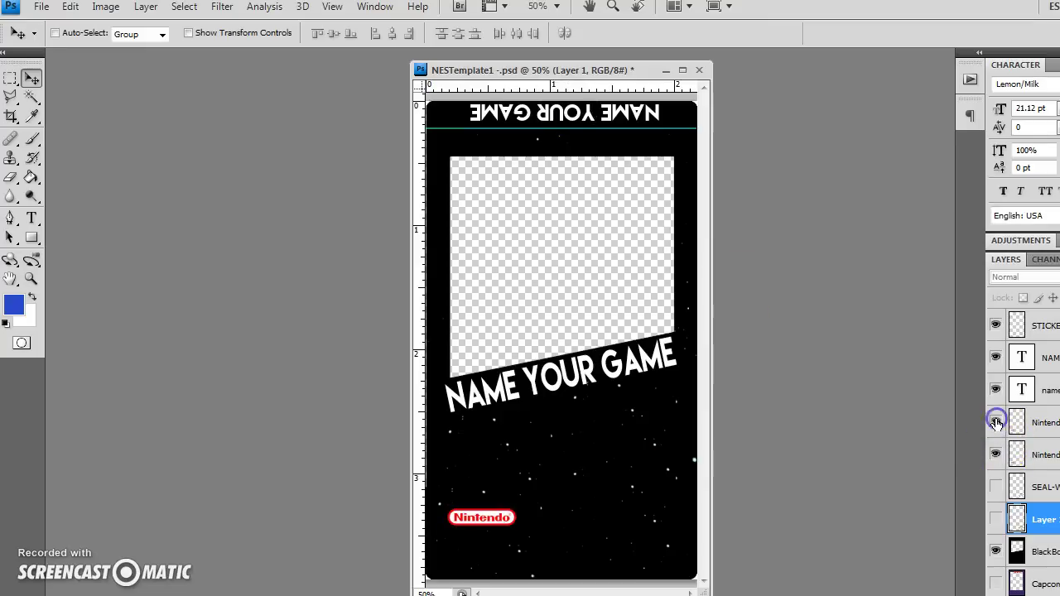
{"action": "left_click", "coordinate": [996, 423]}
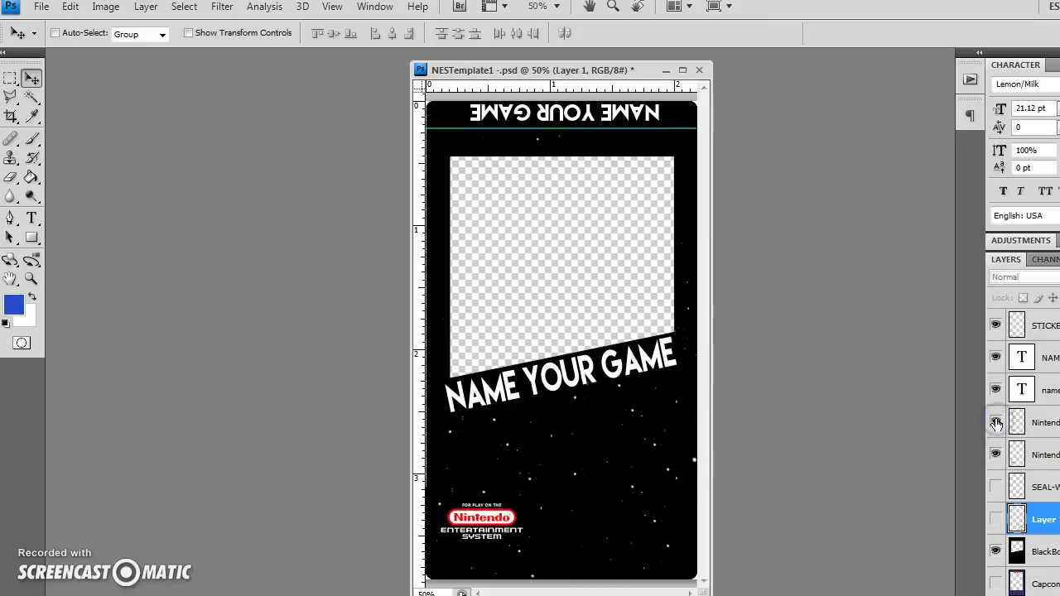
{"action": "left_click", "coordinate": [996, 487]}
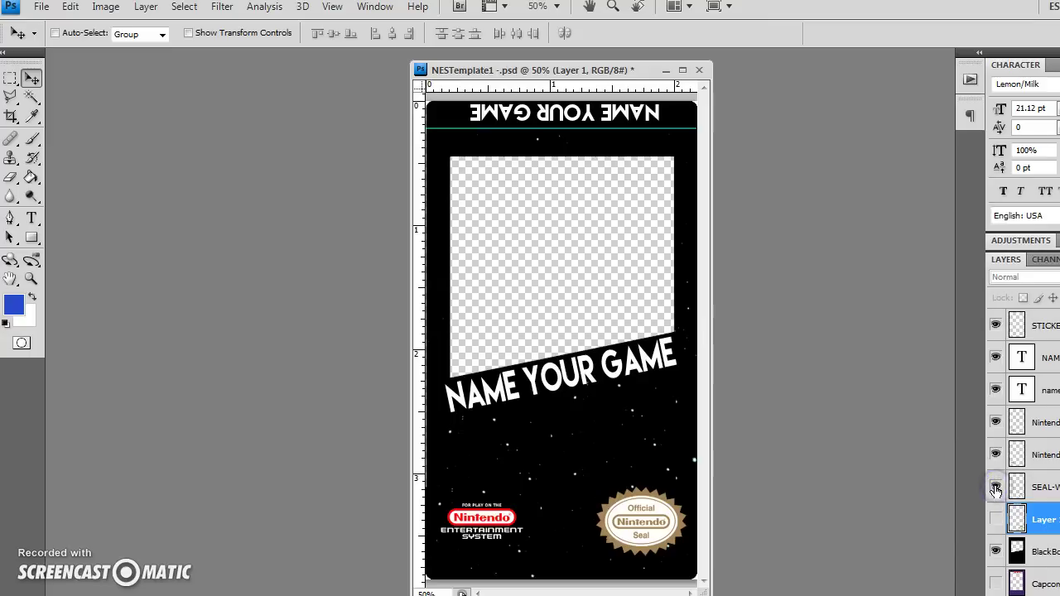
{"action": "left_click", "coordinate": [509, 157]}
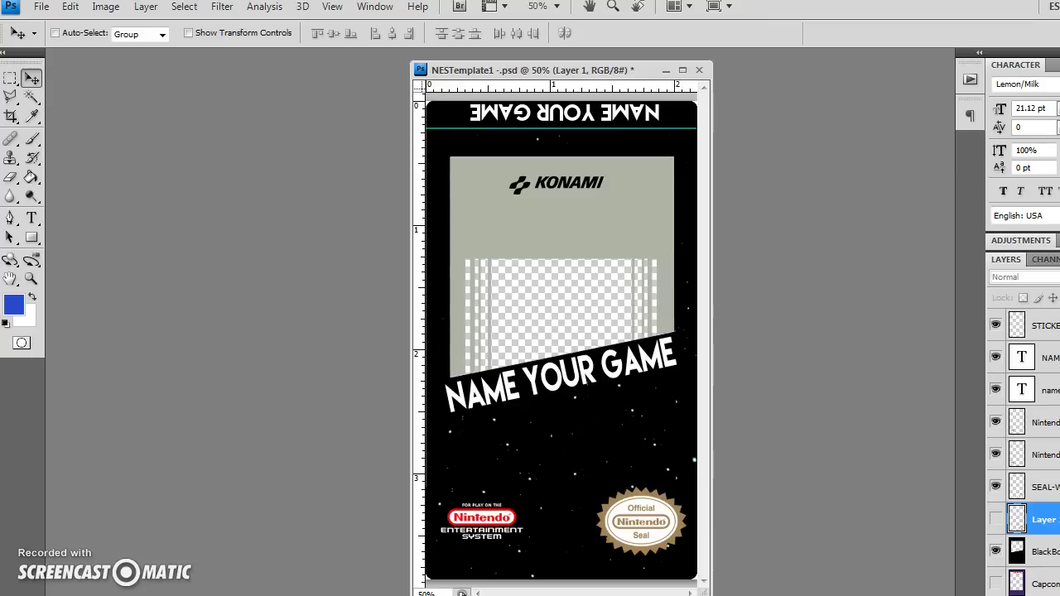
- Recheck the starfield background against the Konami art and hide the extra overlapping seal artwork
{"action": "left_click", "coordinate": [996, 551]}
{"action": "left_click", "coordinate": [996, 592]}
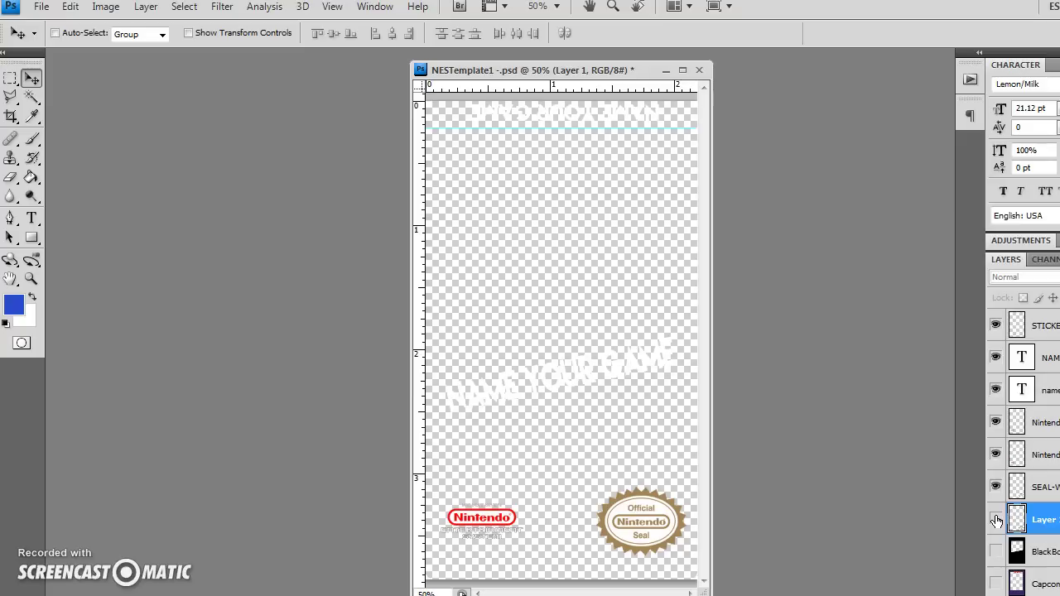
{"action": "left_click", "coordinate": [996, 550]}
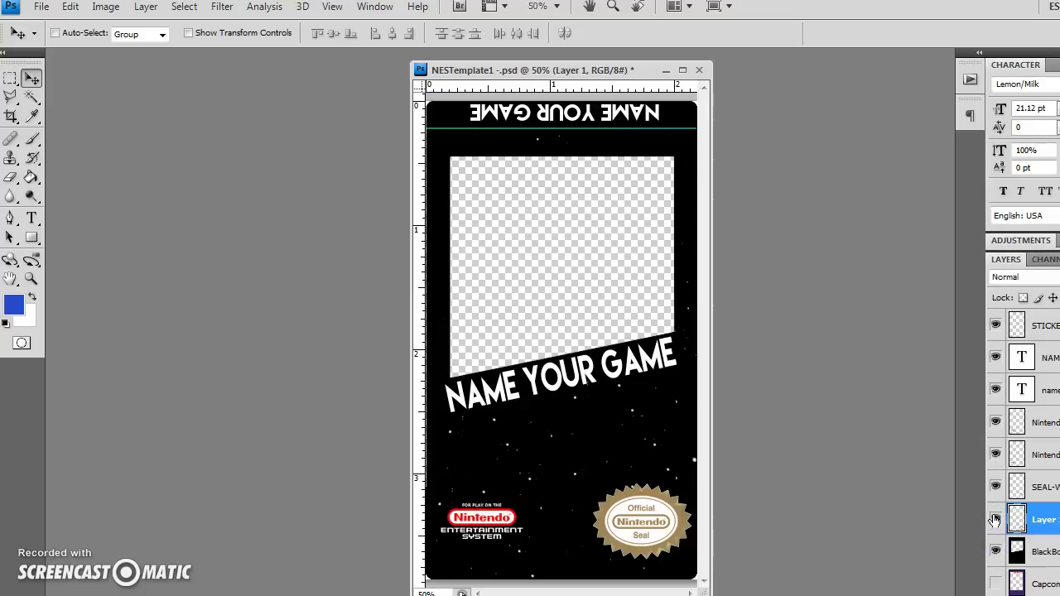
{"action": "left_click", "coordinate": [995, 519]}
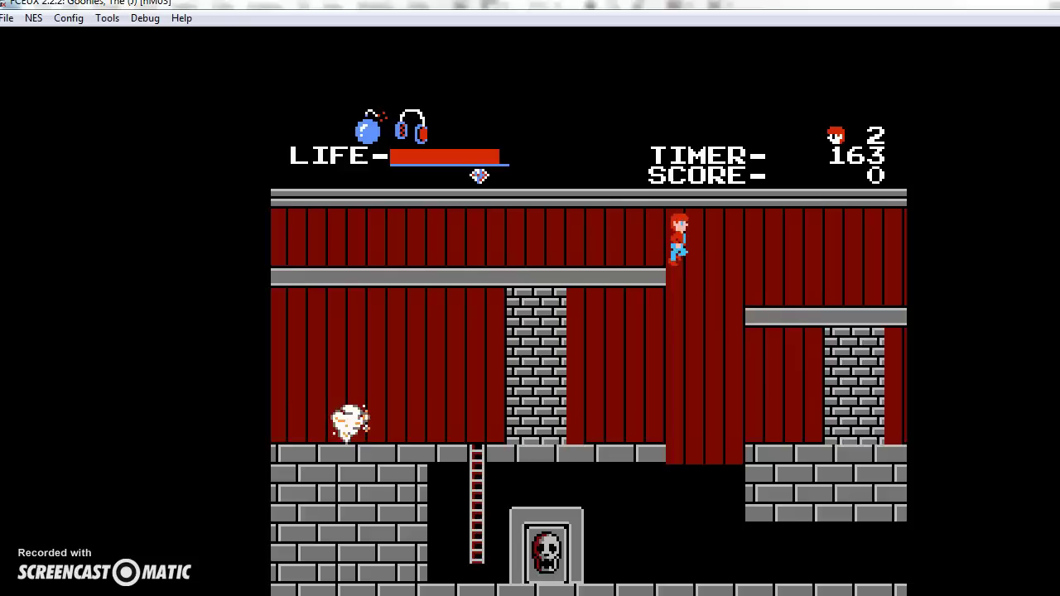
- In FCEUX, bomb the skull door with Mikey and walk back toward the revealed key
{"action": "left_click", "coordinate": [125, 580]}
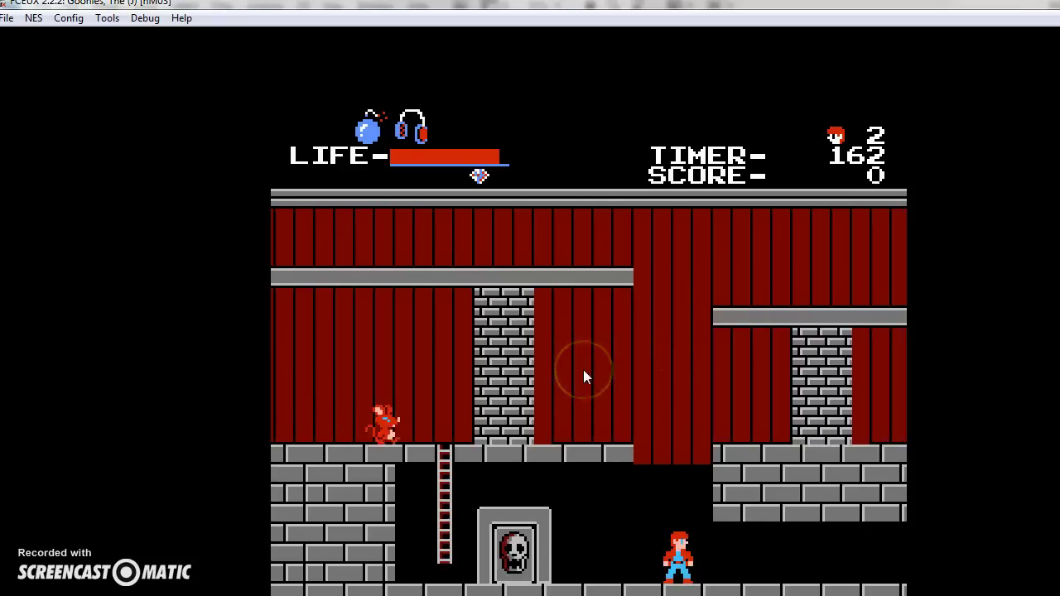
{"action": "key", "text": "Left"}
{"action": "key", "text": "d"}
{"action": "key", "text": "Right"}
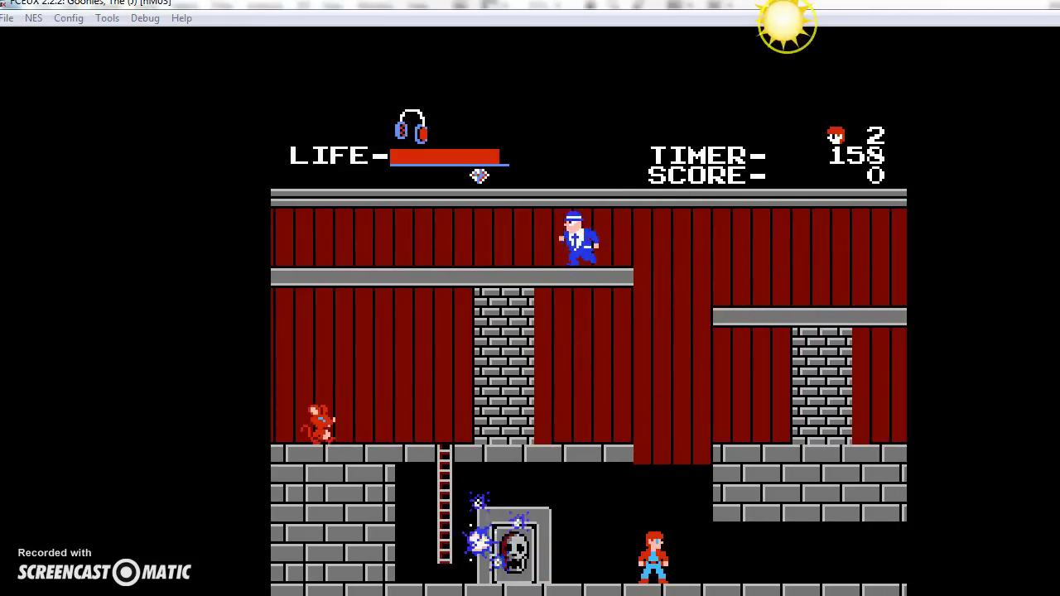
{"action": "key", "text": "Left"}
- Climb the ladder, grab the key, kick the rat, collect the gem, and climb to the top
{"action": "key", "text": "Left"}
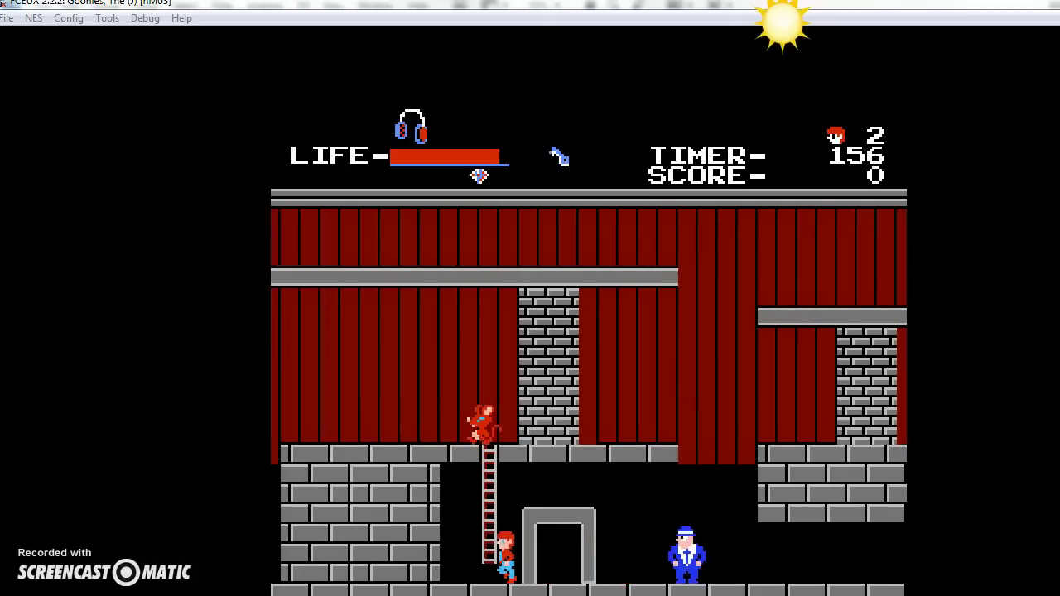
{"action": "key", "text": "Up"}
{"action": "key", "text": "Up"}
{"action": "key", "text": "Left"}
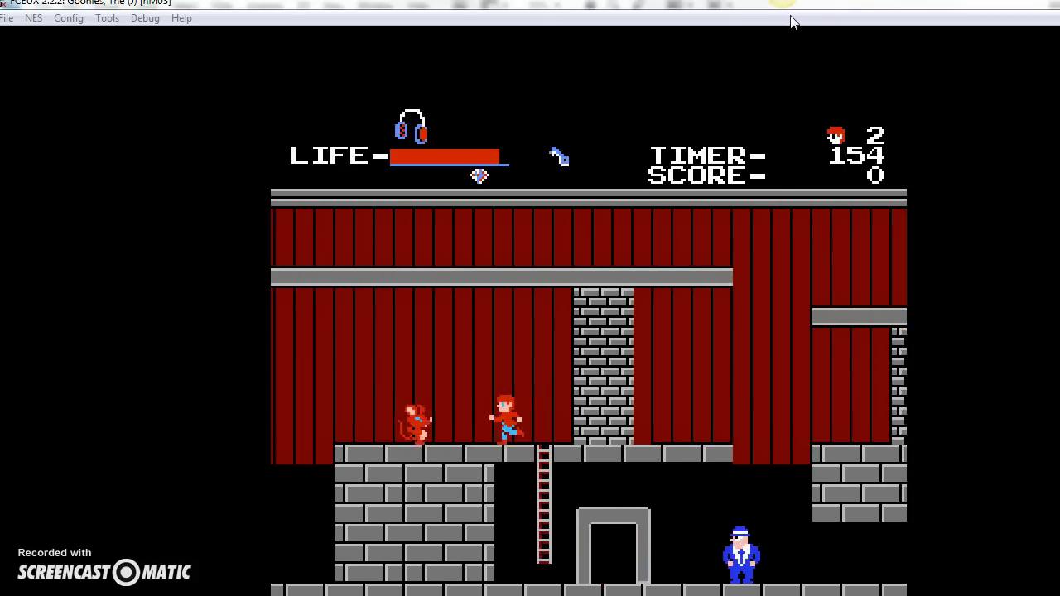
{"action": "key", "text": "d"}
{"action": "key", "text": "Left"}
{"action": "key", "text": "f"}
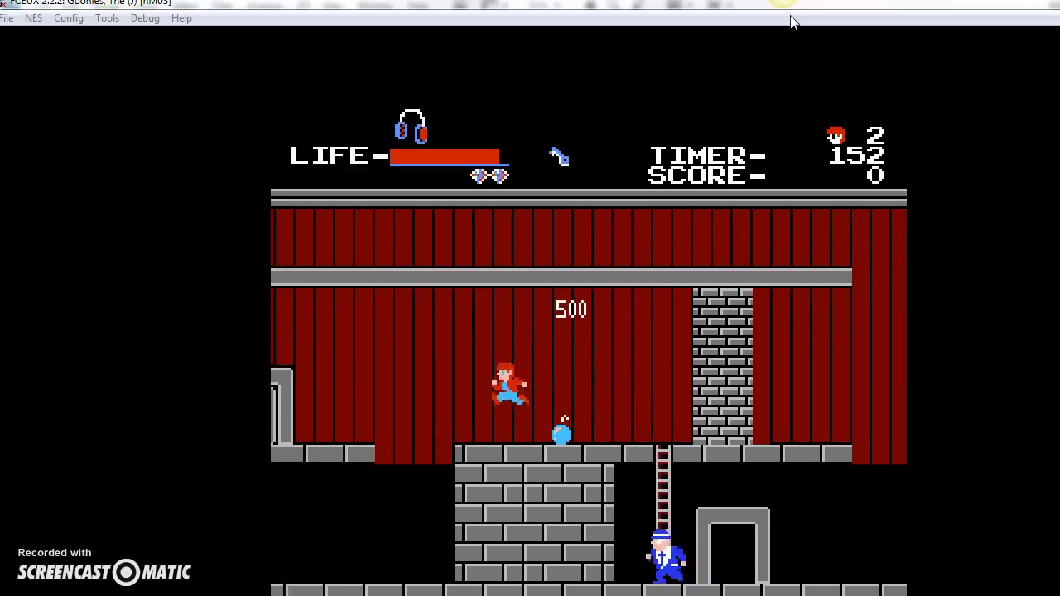
{"action": "key", "text": "Left"}
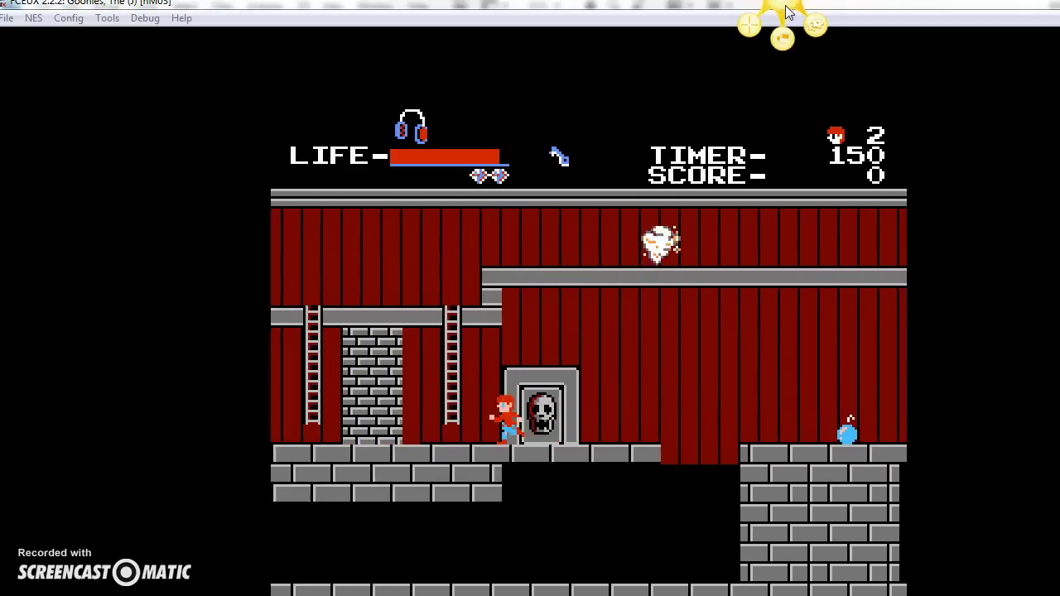
{"action": "key", "text": "Up"}
{"action": "key", "text": "Up"}
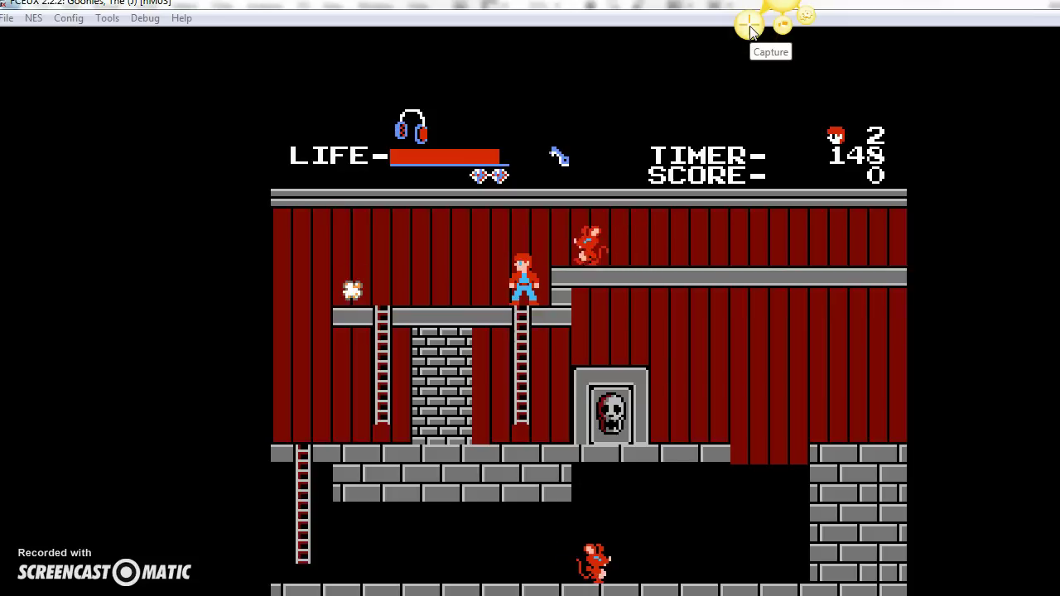
{"action": "key", "text": "Right"}
- Jump onto the upper floor, then capture the game area as a Jing region
{"action": "key", "text": "f"}
{"action": "left_click", "coordinate": [750, 27]}
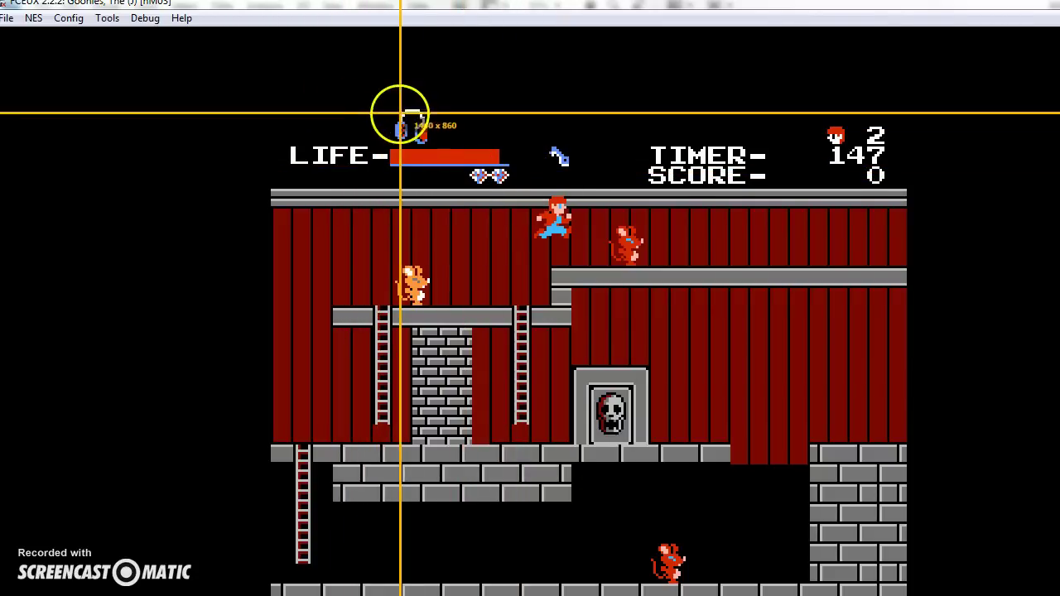
{"action": "left_click_drag", "start_coordinate": [389, 104], "coordinate": [831, 536]}
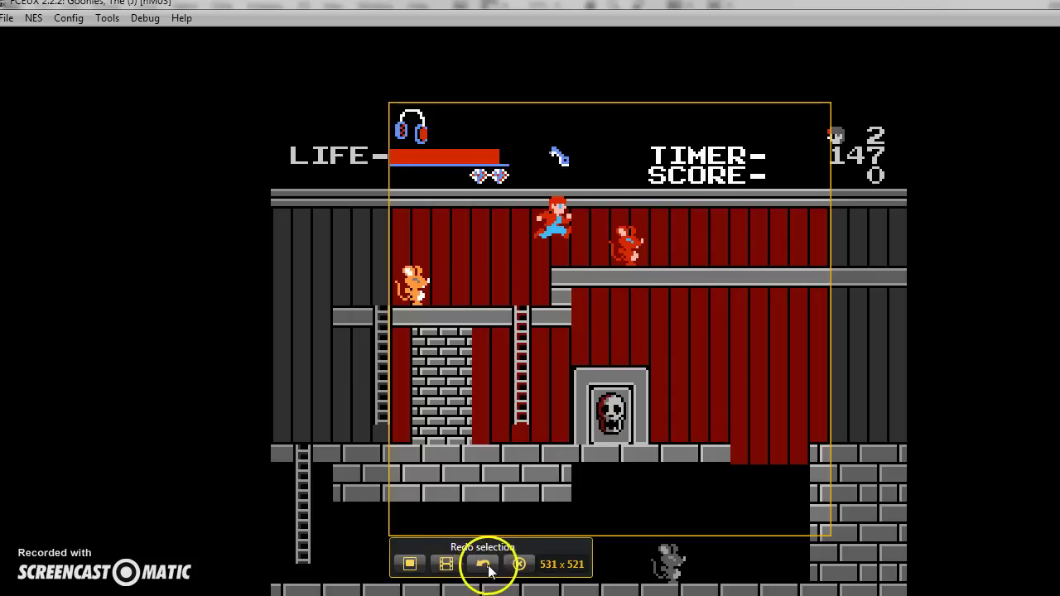
{"action": "left_click", "coordinate": [398, 567]}
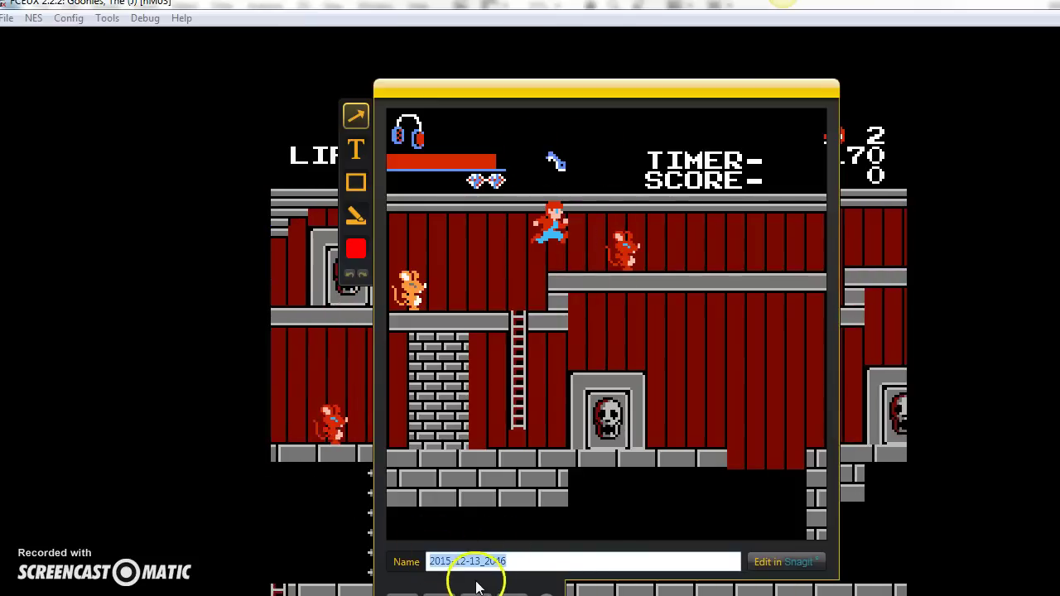
- Copy the Jing capture to the clipboard and dismiss the Capture Copied notification
{"action": "left_click_drag", "start_coordinate": [571, 92], "coordinate": [571, 63]}
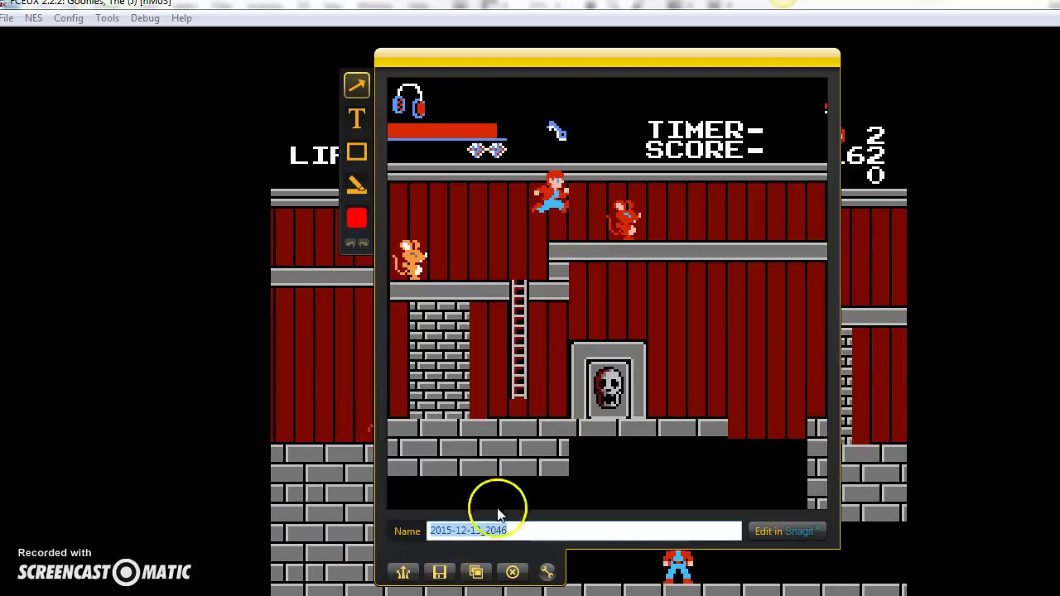
{"action": "left_click", "coordinate": [476, 574]}
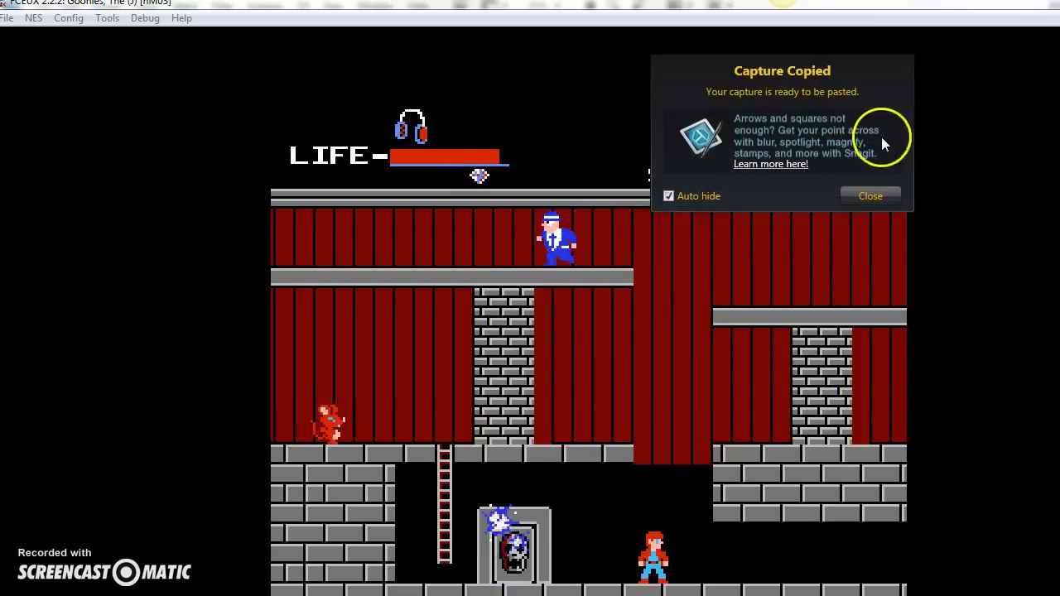
{"action": "left_click", "coordinate": [861, 195]}
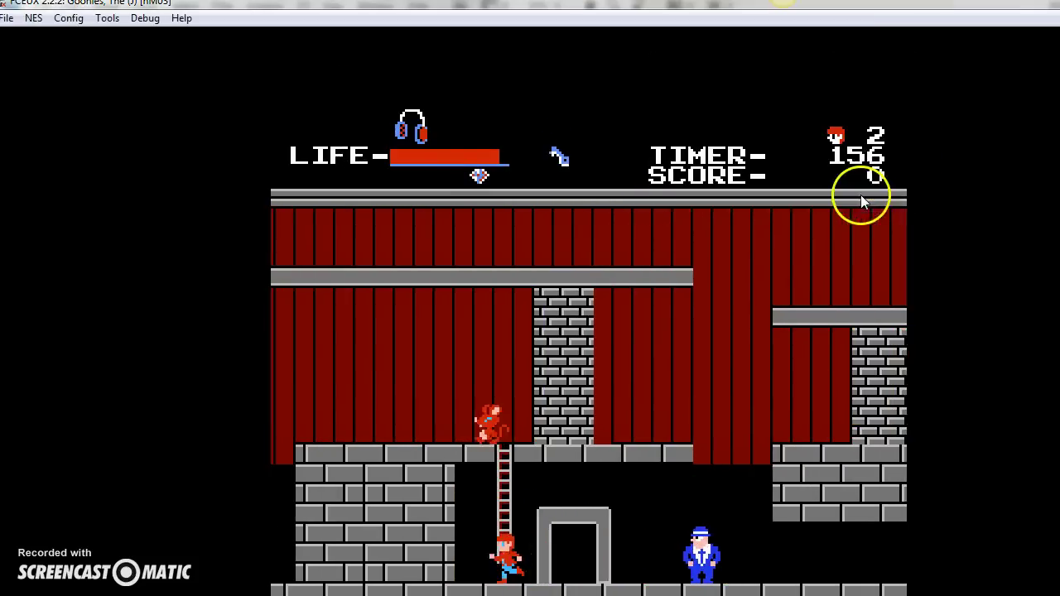
- Paste the game screenshot into the label as a layer below the black art and move it up
{"action": "key", "text": "alt+Tab"}
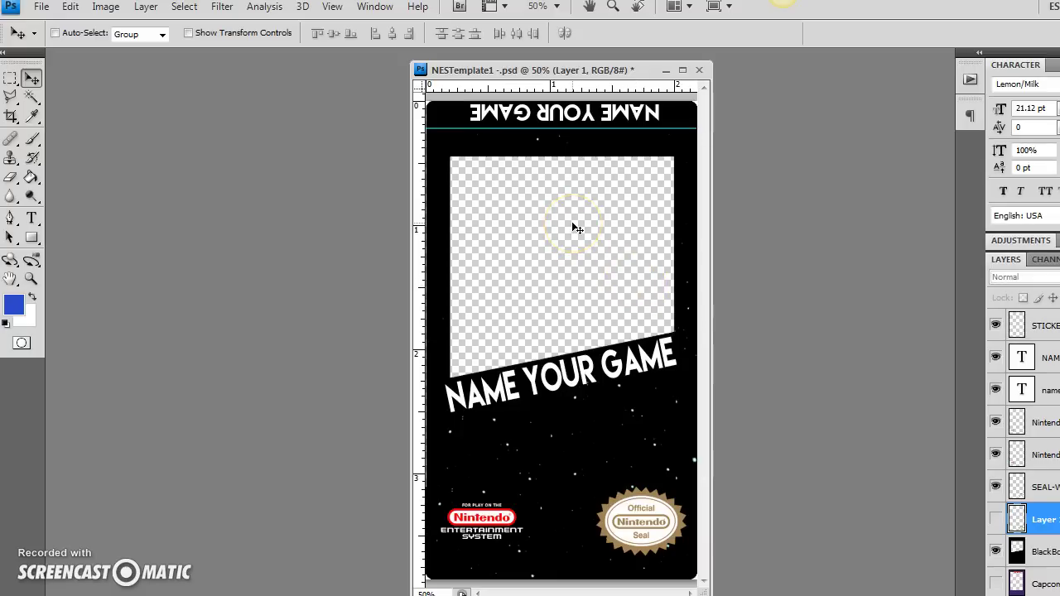
{"action": "key", "text": "ctrl+v"}
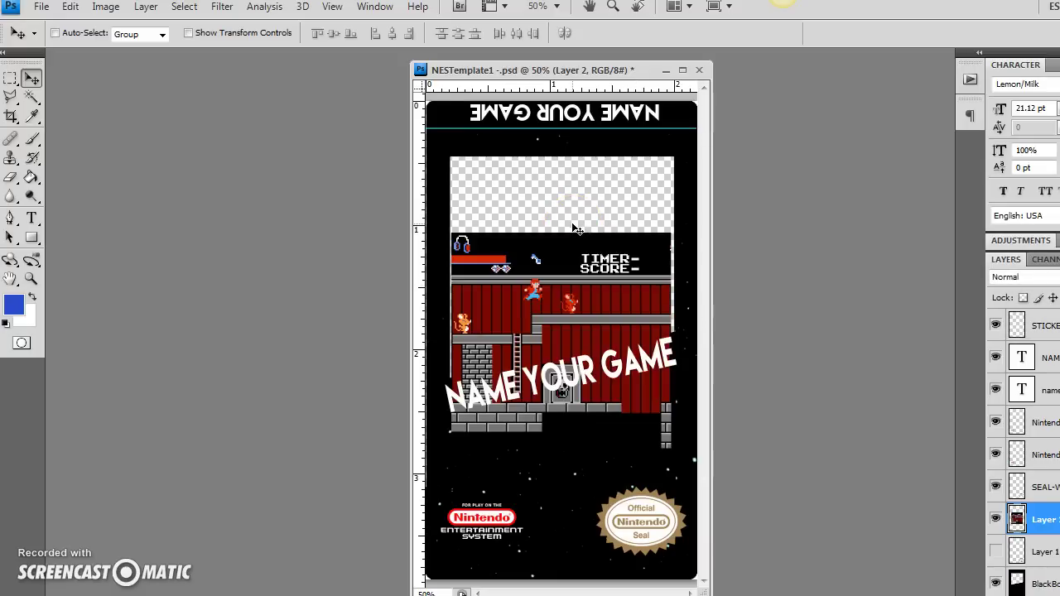
{"action": "left_click_drag", "start_coordinate": [1035, 518], "coordinate": [1035, 591]}
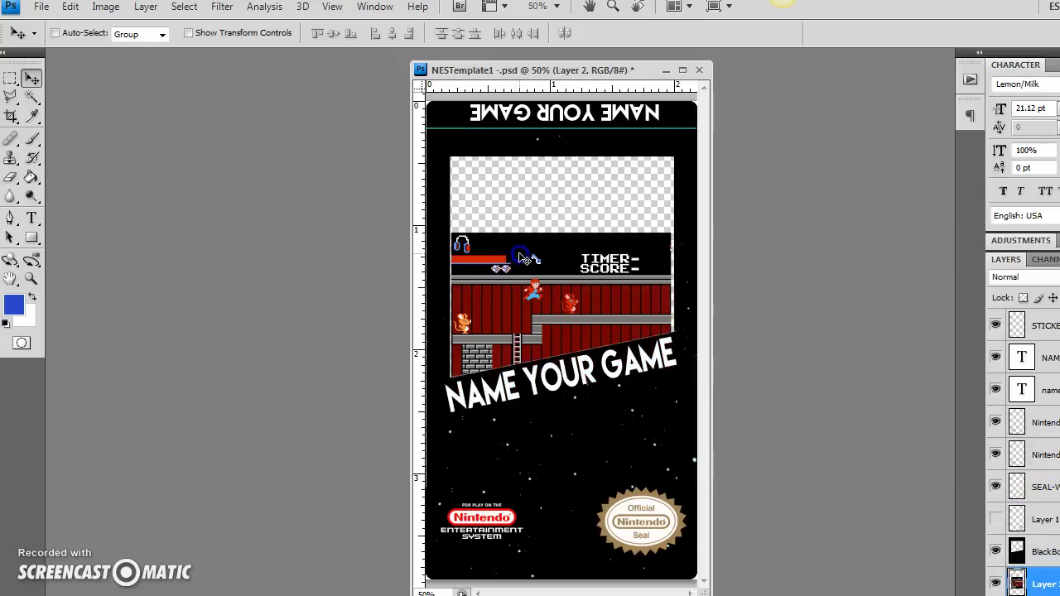
{"action": "left_click_drag", "start_coordinate": [588, 300], "coordinate": [580, 213]}
- Scale the screenshot to 116.5%, shift it about 16 px left, and apply the transform
{"action": "key", "text": "ctrl+t"}
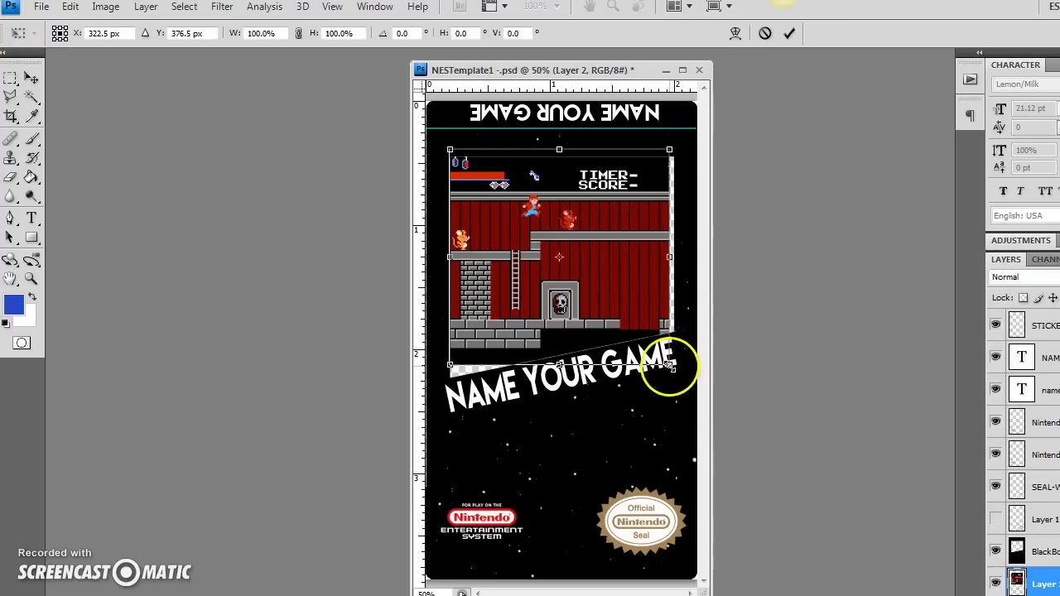
{"action": "left_click_drag", "start_coordinate": [670, 363], "coordinate": [699, 407]}
{"action": "mouse_move", "coordinate": [638, 360]}
{"action": "left_mouse_down"}
{"action": "mouse_move", "coordinate": [621, 362]}
{"action": "mouse_move", "coordinate": [623, 352]}
{"action": "left_mouse_up"}
{"action": "key", "text": "Return"}
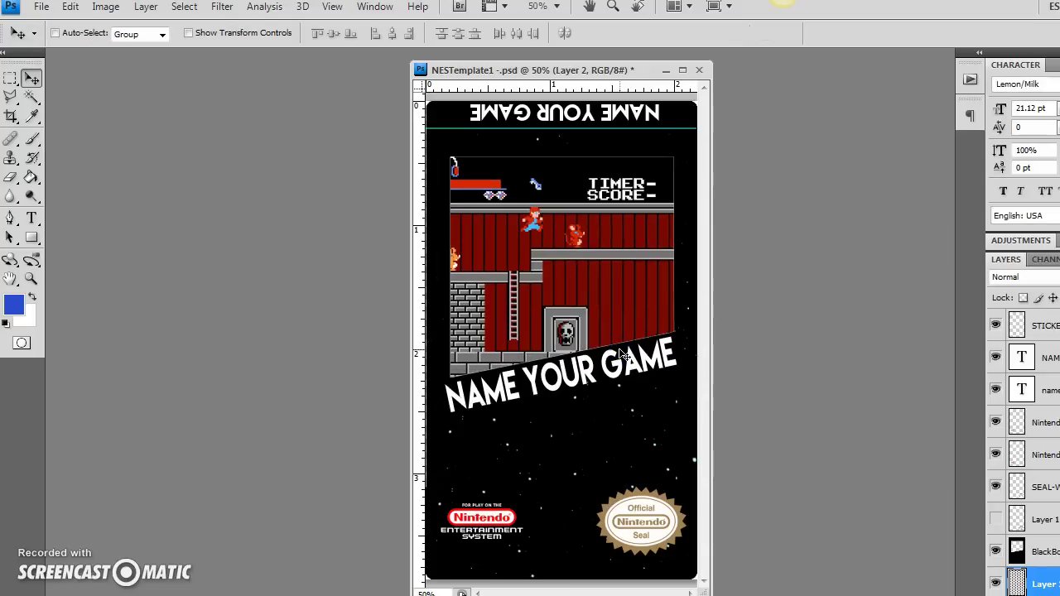
{"action": "left_click", "coordinate": [1045, 358]}
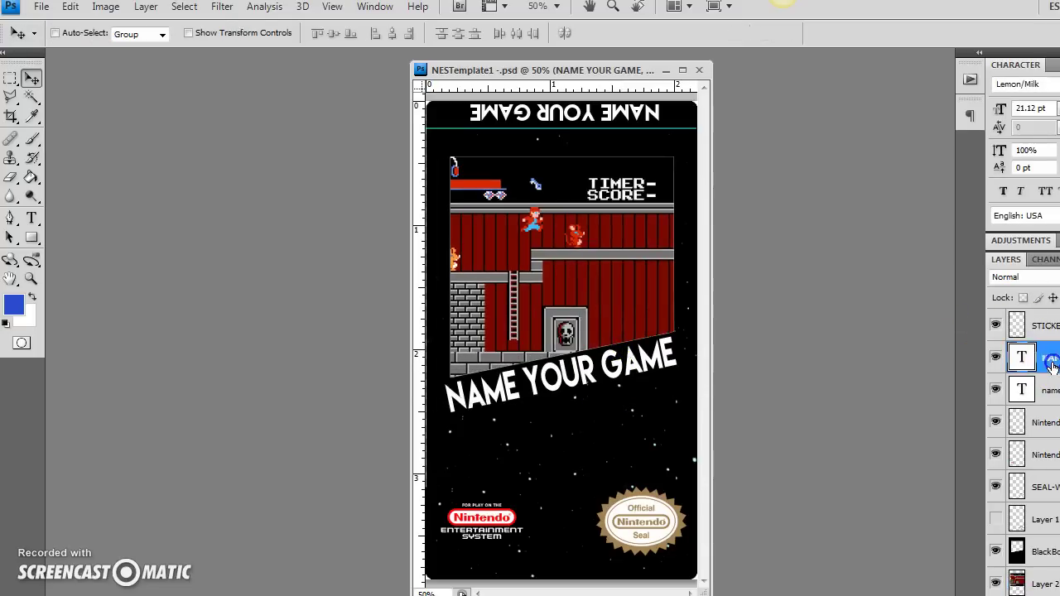
- Replace the slanted NAME YOUR GAME title text with THE GOONIES using the Type tool
{"action": "left_click", "coordinate": [31, 218]}
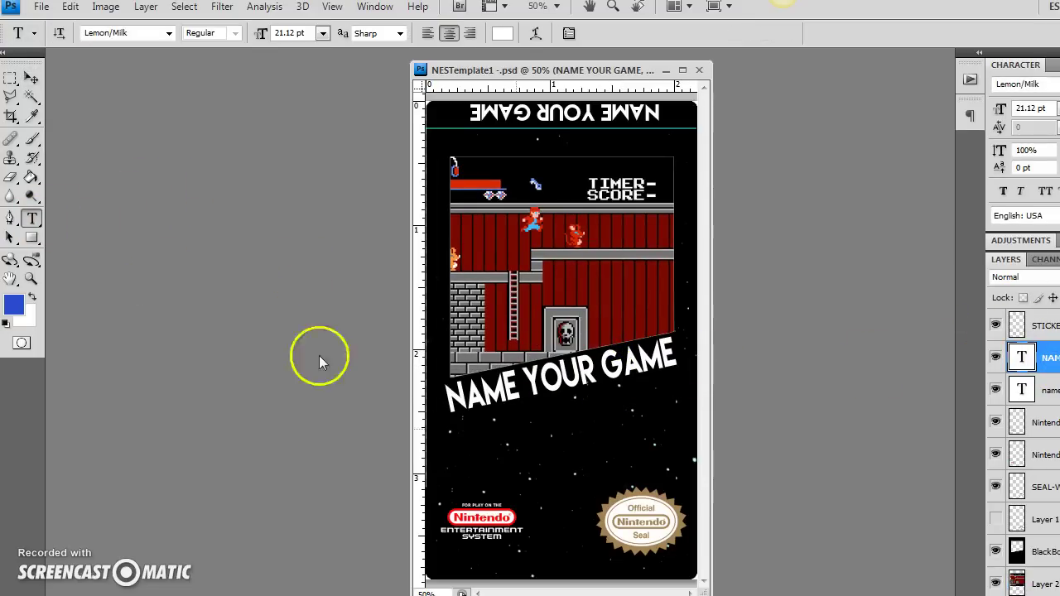
{"action": "left_click_drag", "start_coordinate": [450, 402], "coordinate": [723, 389]}
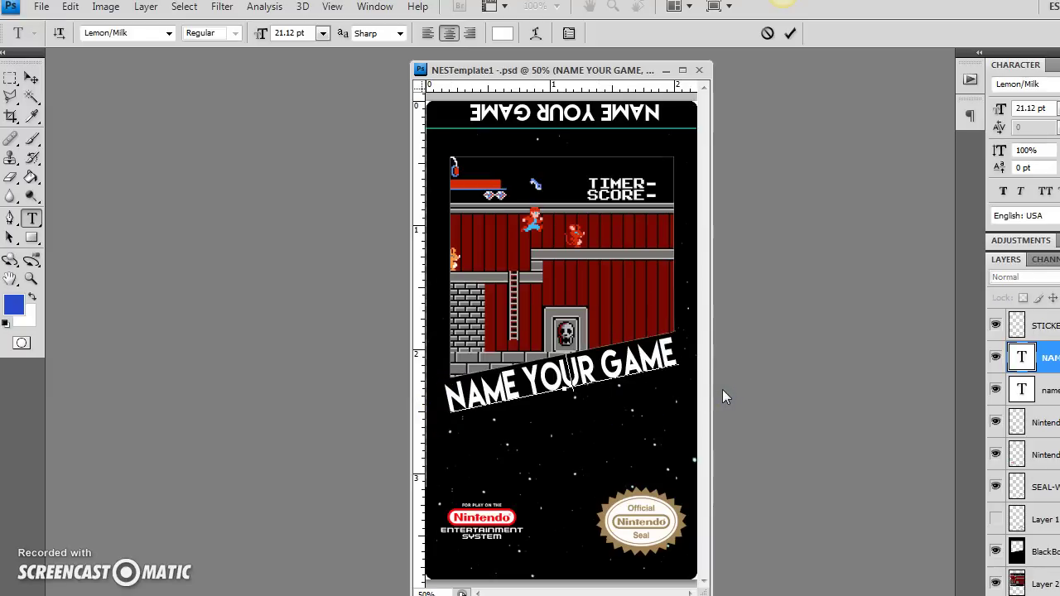
{"action": "type", "text": "THE"}
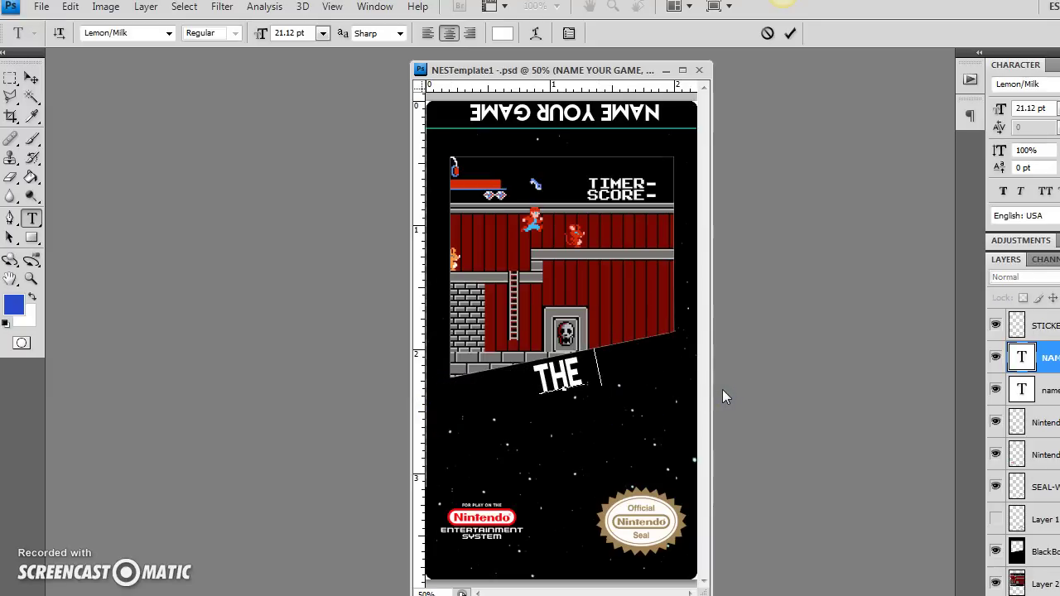
{"action": "type", "text": "  GOON"}
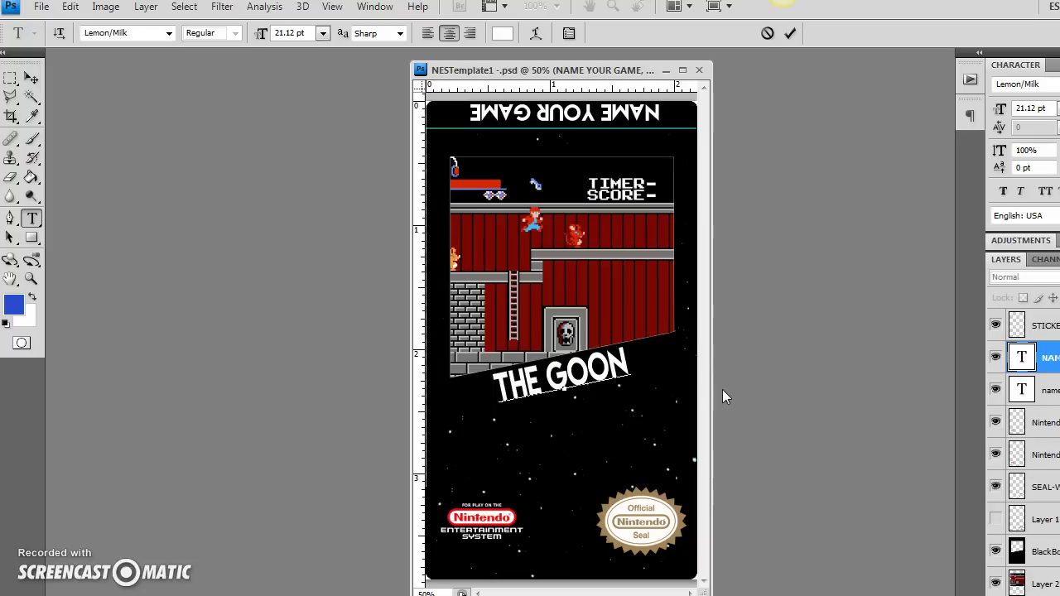
{"action": "type", "text": "IES"}
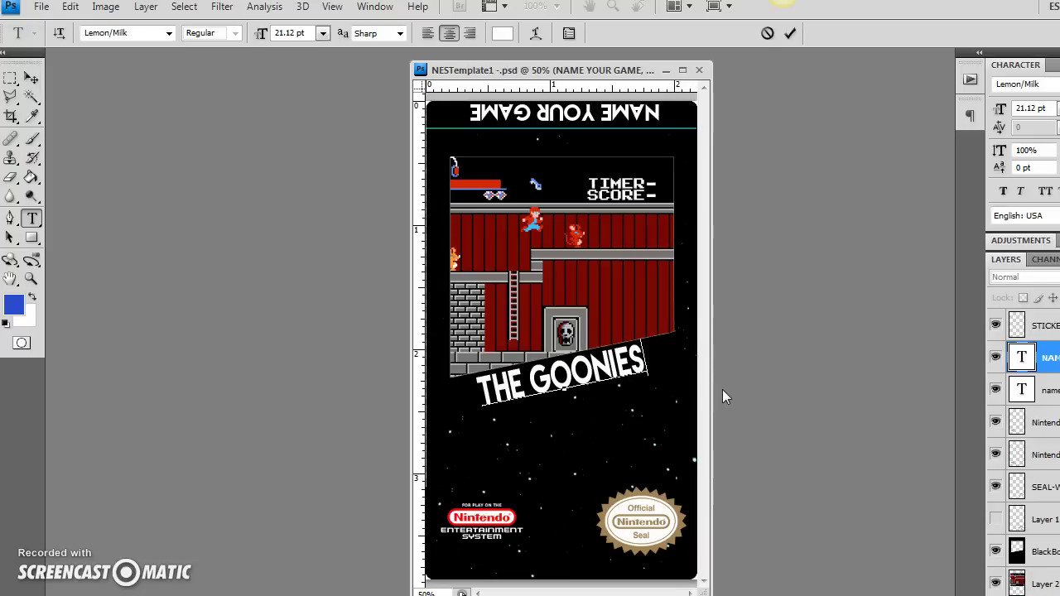
{"action": "left_click", "coordinate": [647, 356]}
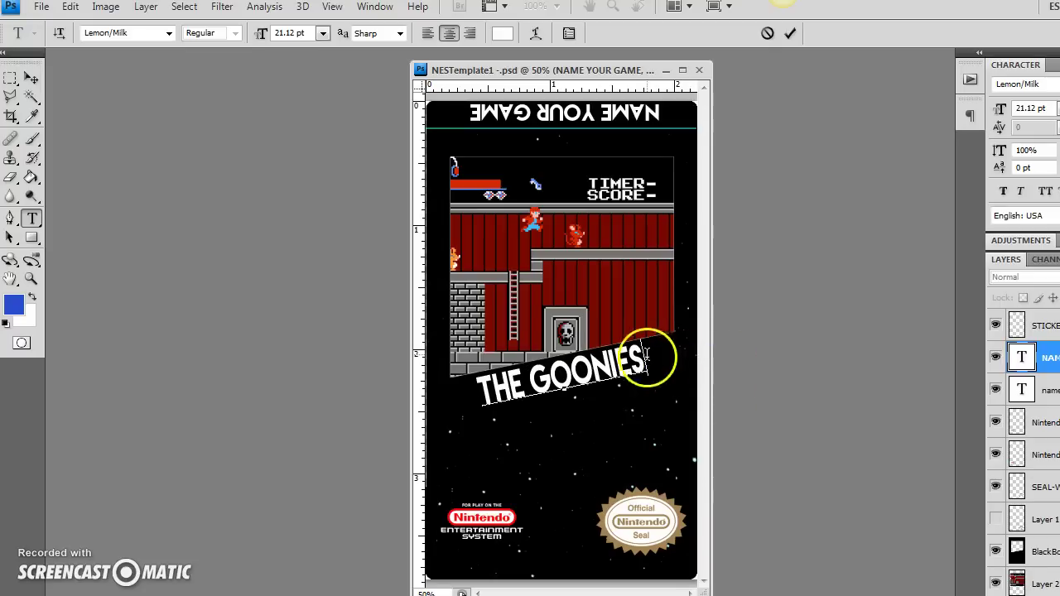
- Select THE GOONIES title text and make it all capitals and bold
{"action": "left_click", "coordinate": [1045, 83]}
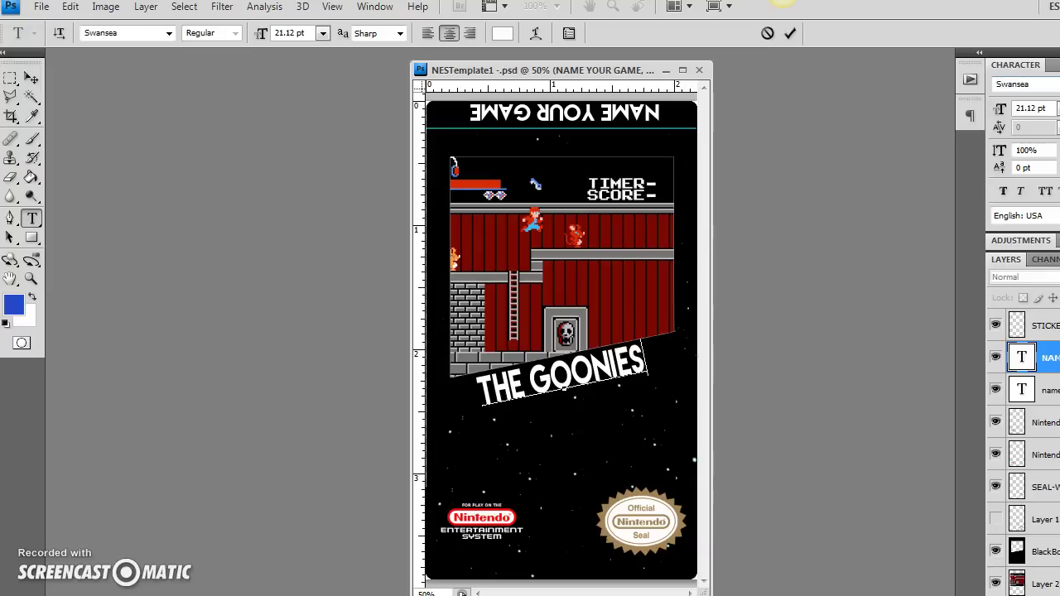
{"action": "key", "text": "ctrl+Return"}
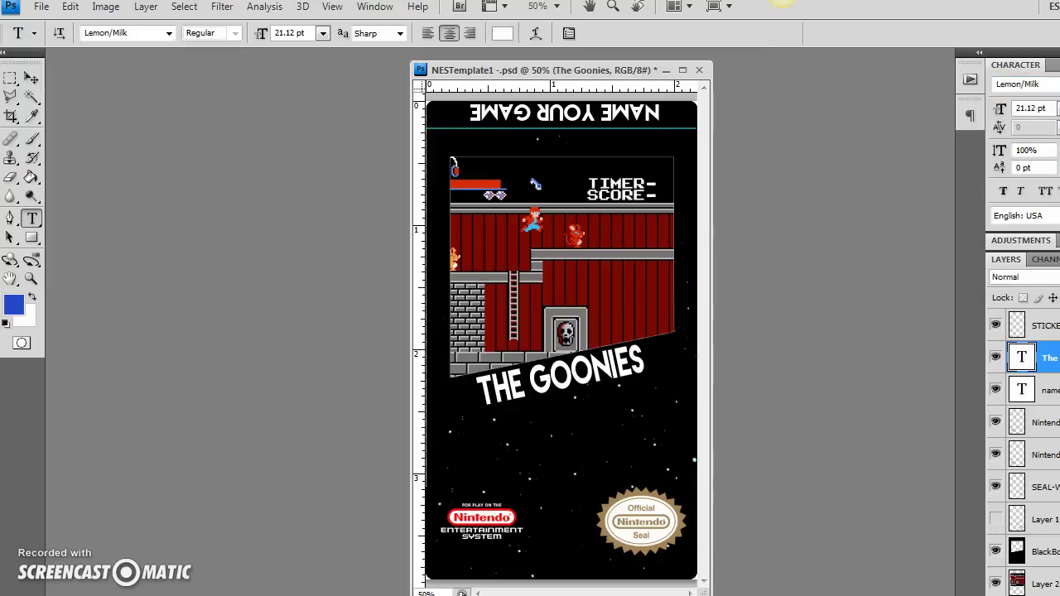
{"action": "left_click", "coordinate": [1042, 82]}
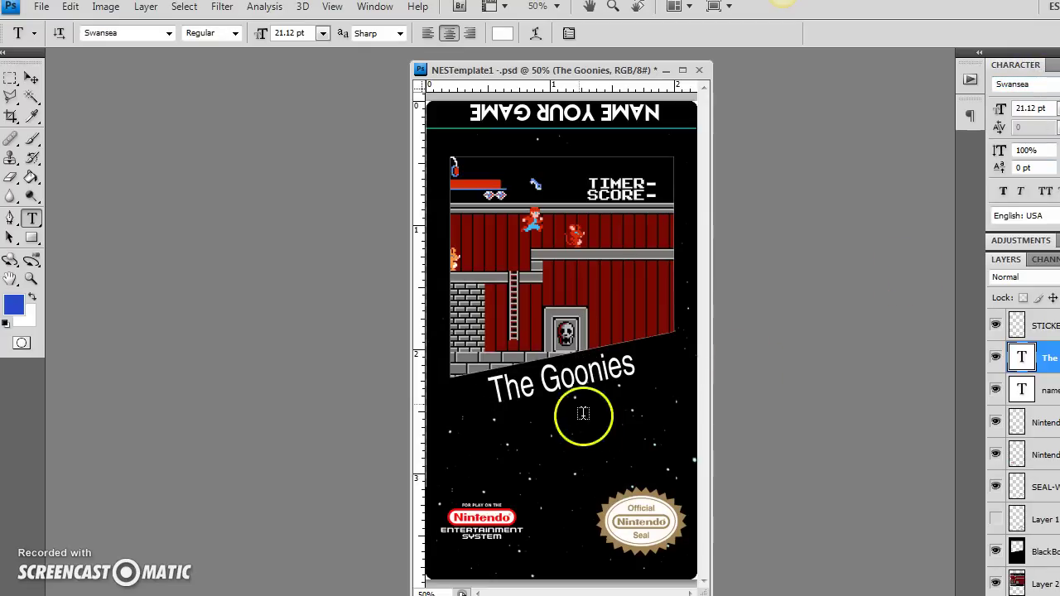
{"action": "left_click_drag", "start_coordinate": [492, 386], "coordinate": [653, 388]}
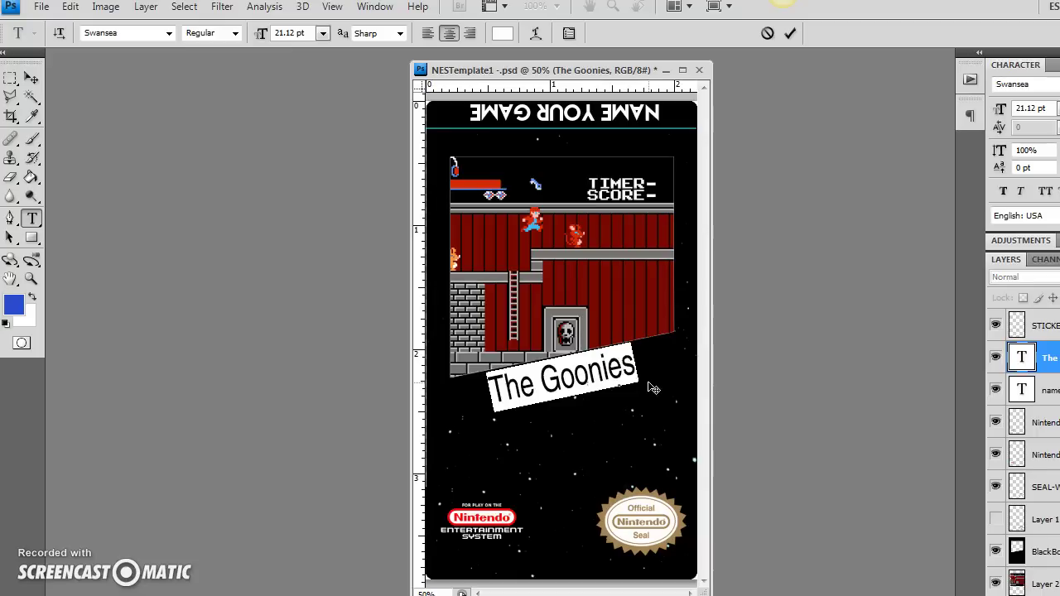
{"action": "left_click", "coordinate": [653, 388]}
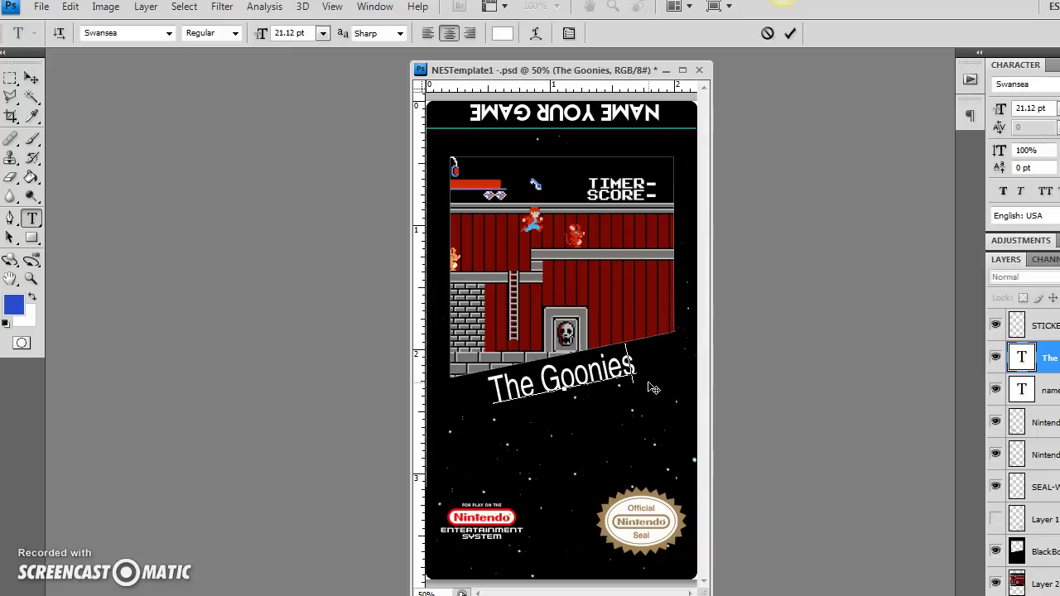
{"action": "key", "text": "ctrl+shift+k"}
{"action": "left_click", "coordinate": [1003, 192]}
{"action": "left_click", "coordinate": [1045, 369]}
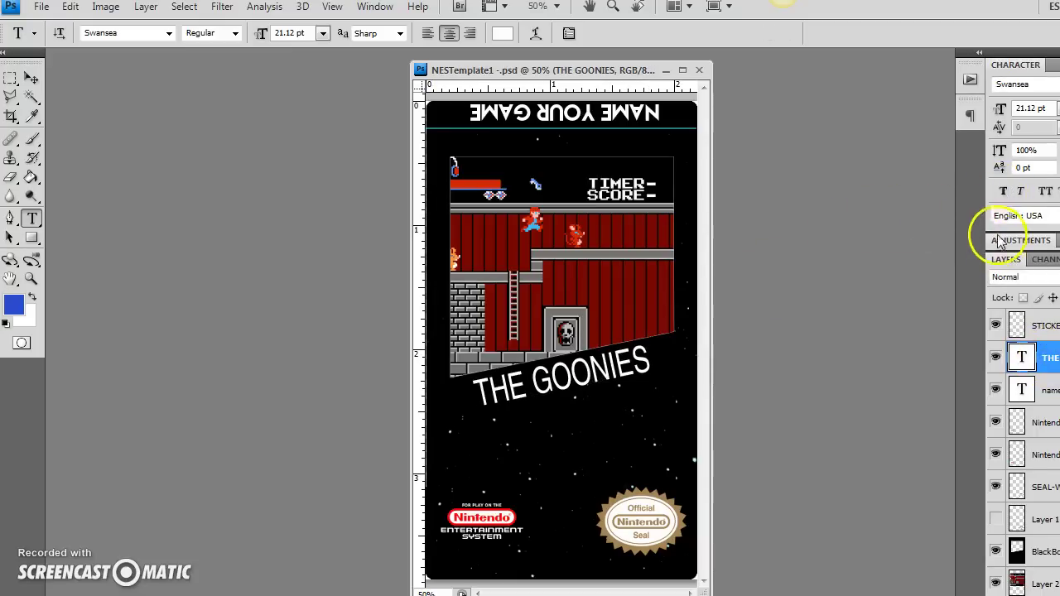
{"action": "left_click", "coordinate": [1003, 192]}
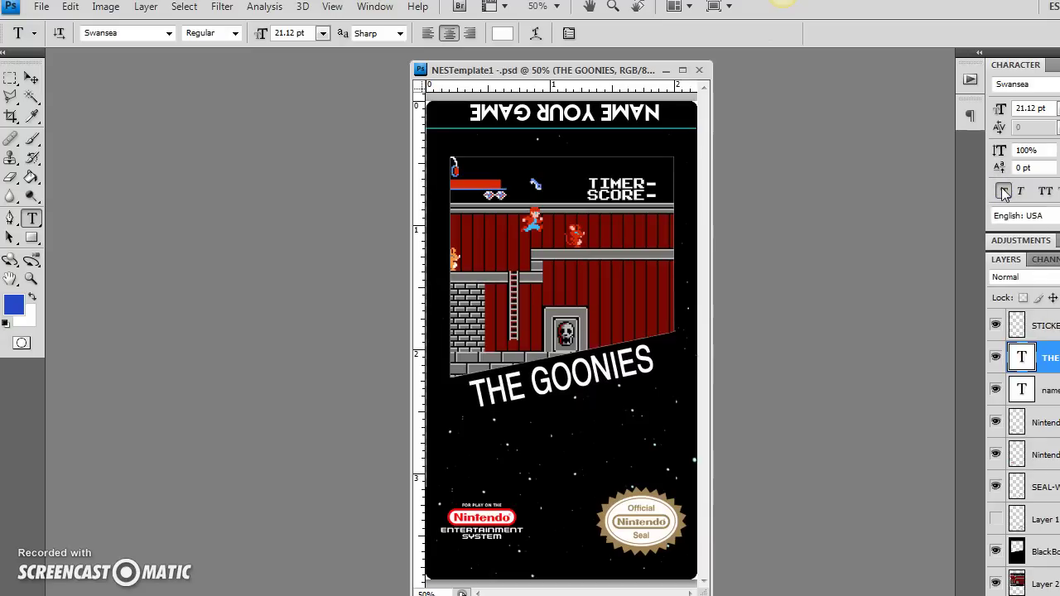
- Try the Bleeding Cowboys font on the title, then switch it to Lemon/Milk
{"action": "left_click", "coordinate": [1029, 85]}
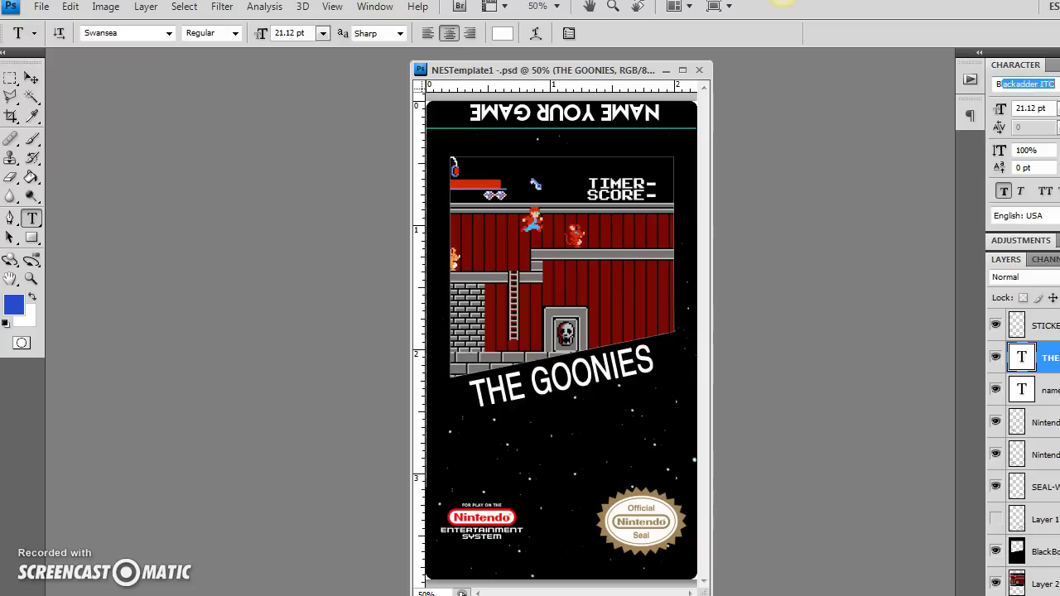
{"action": "key", "text": "Return"}
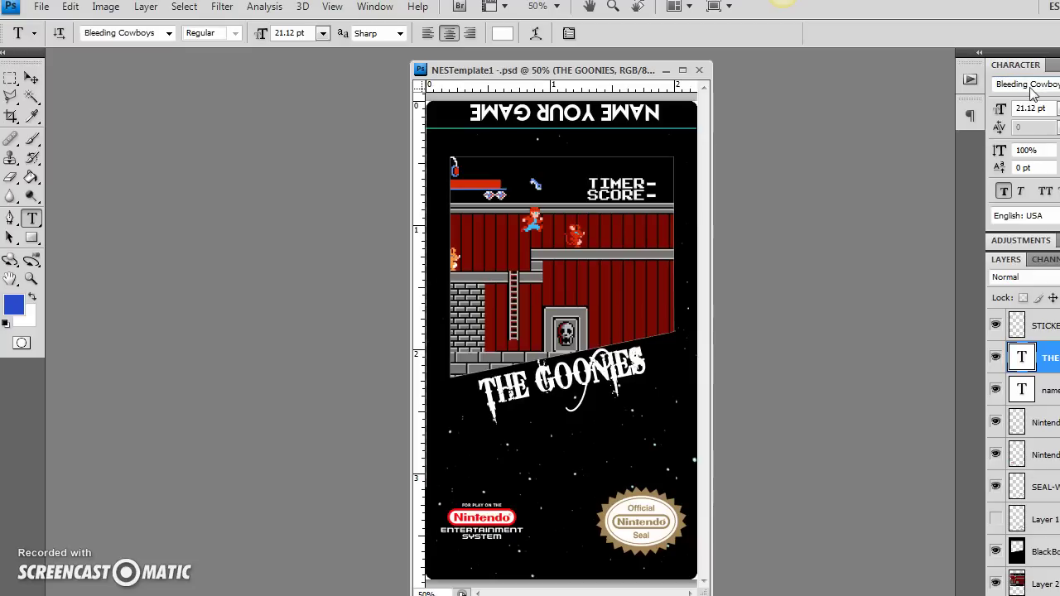
{"action": "left_click", "coordinate": [1029, 86]}
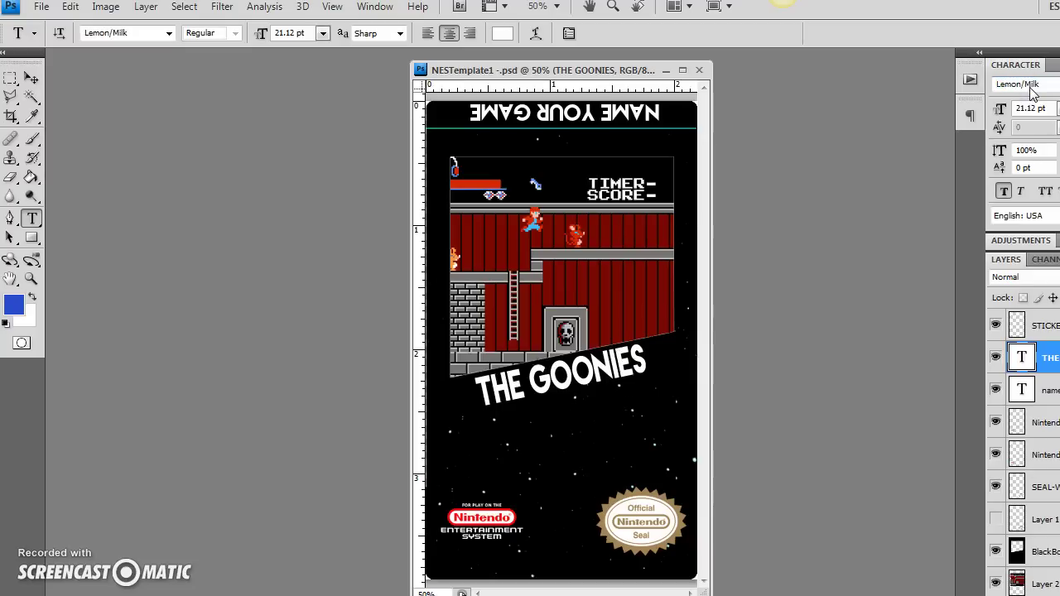
- Replace the upside-down top NAME YOUR GAME text with GOONIES
{"action": "left_click", "coordinate": [656, 114]}
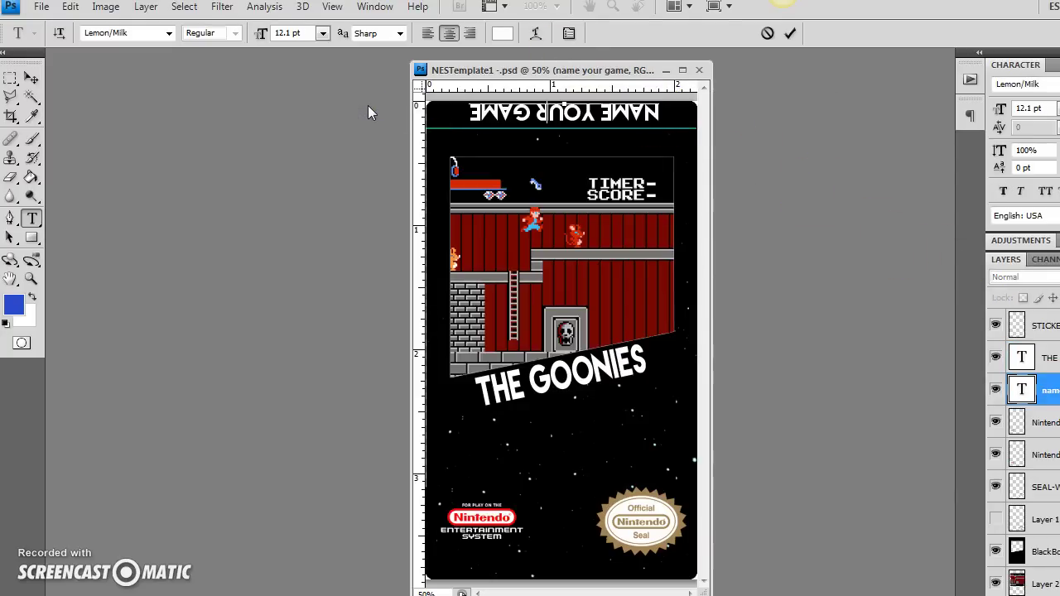
{"action": "key", "text": "ctrl+a"}
{"action": "type", "text": "GOONIES"}
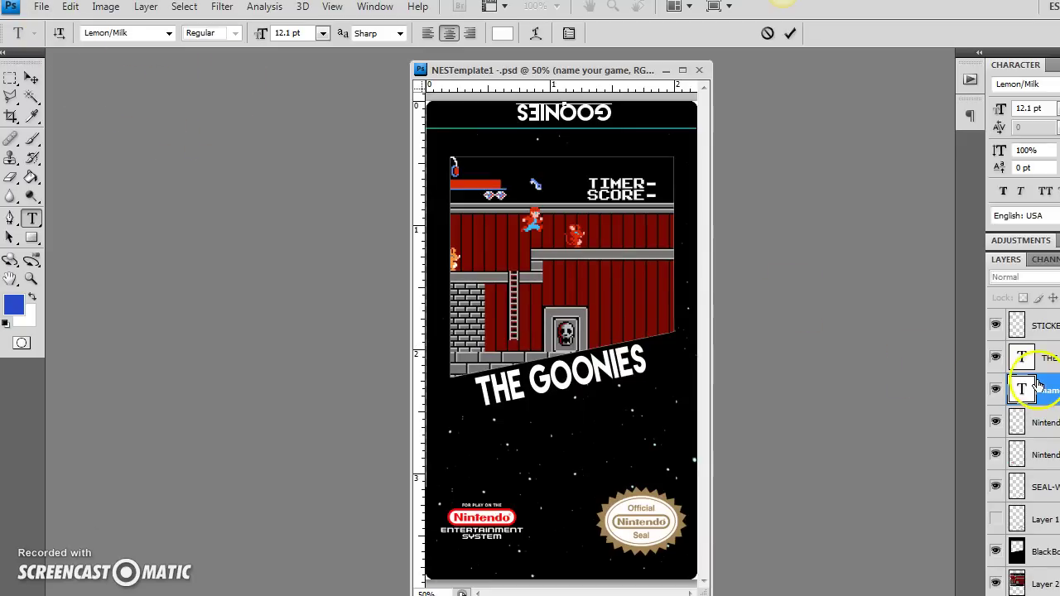
- Hide the starfield to reveal the purple Capcom background and clip the screenshot with Ctrl+Alt+G
{"action": "left_click", "coordinate": [996, 583]}
{"action": "left_click", "coordinate": [995, 584]}
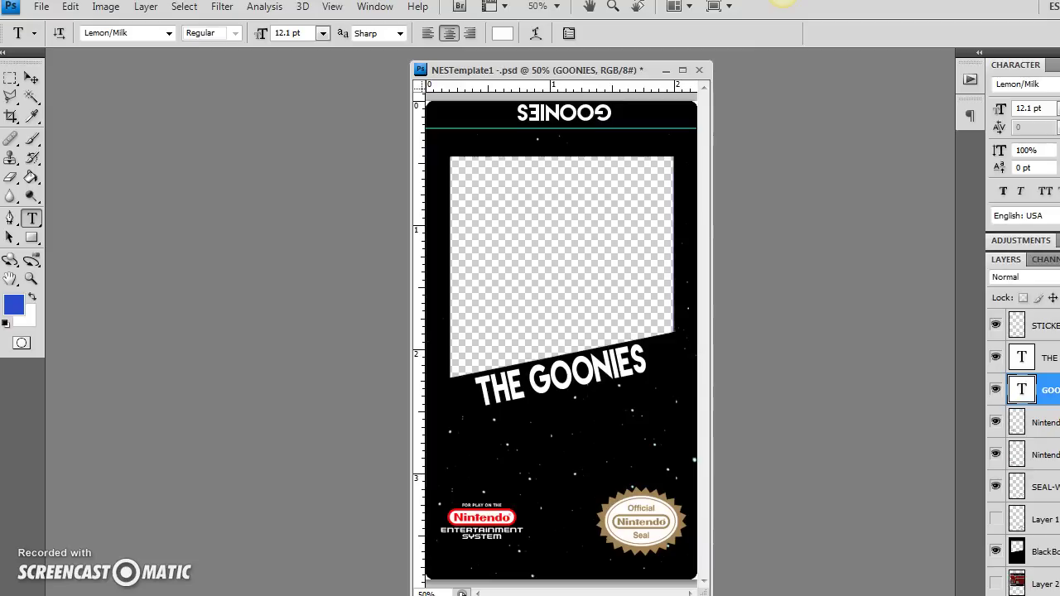
{"action": "left_click", "coordinate": [995, 551]}
{"action": "left_click", "coordinate": [996, 583]}
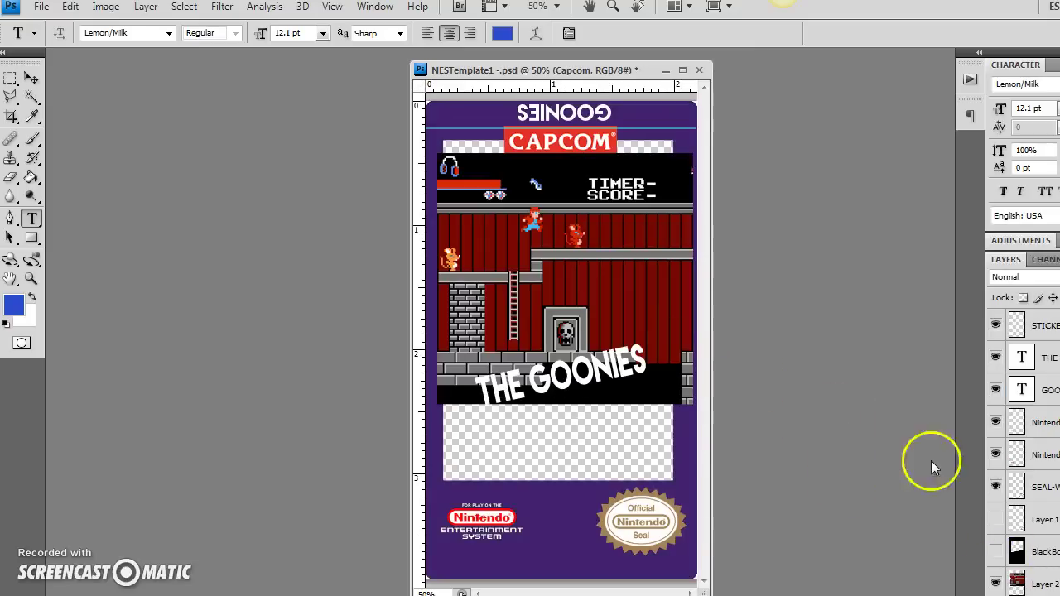
{"action": "key", "text": "ctrl+alt+g"}
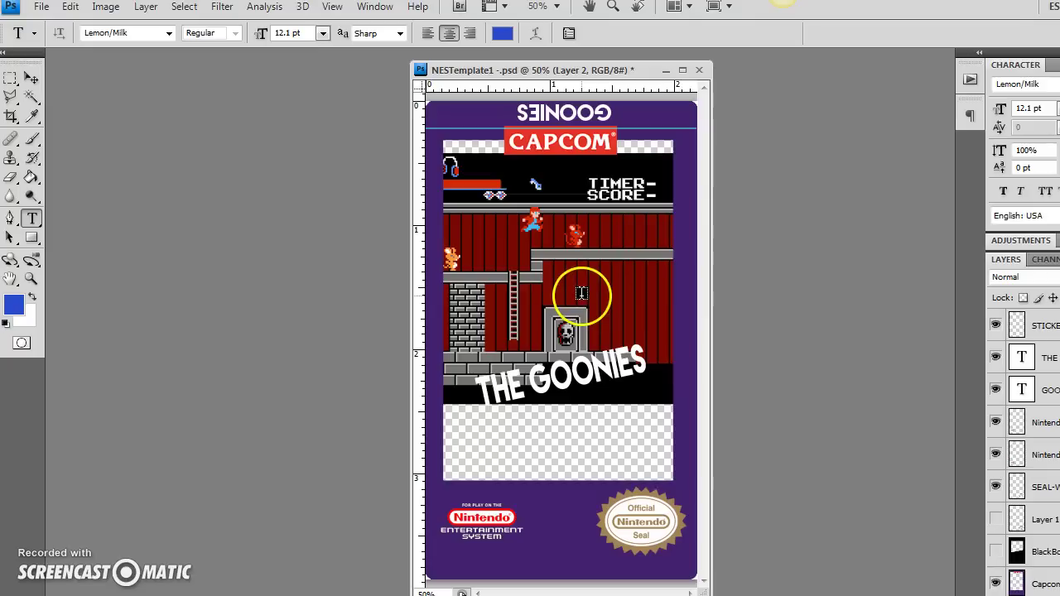
{"action": "left_click", "coordinate": [572, 300]}
{"action": "left_click", "coordinate": [39, 8]}
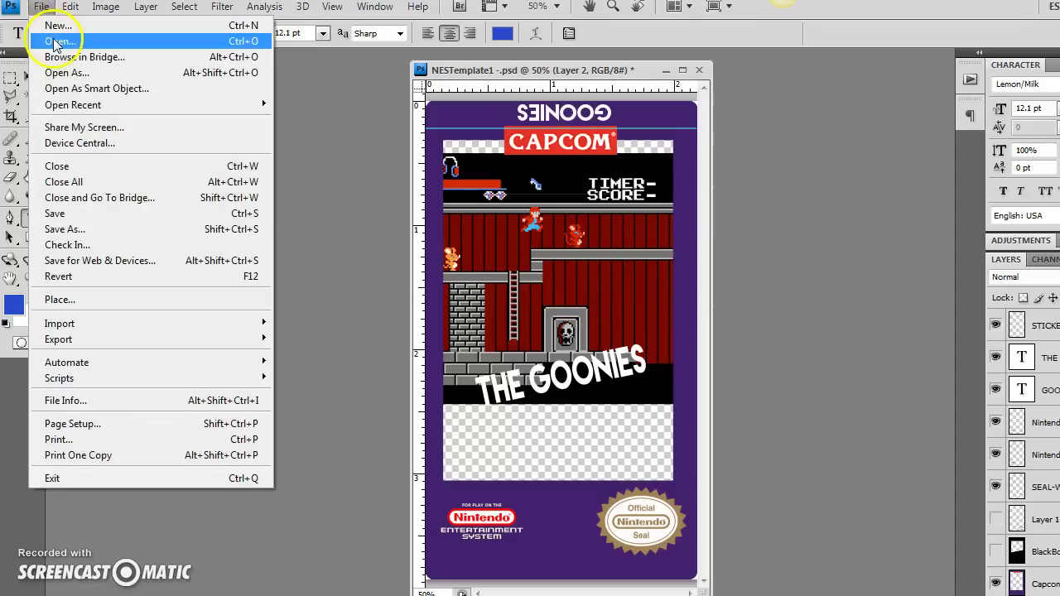
- Create a blank document using the U.S. Paper letter-size preset
{"action": "left_click", "coordinate": [57, 27]}
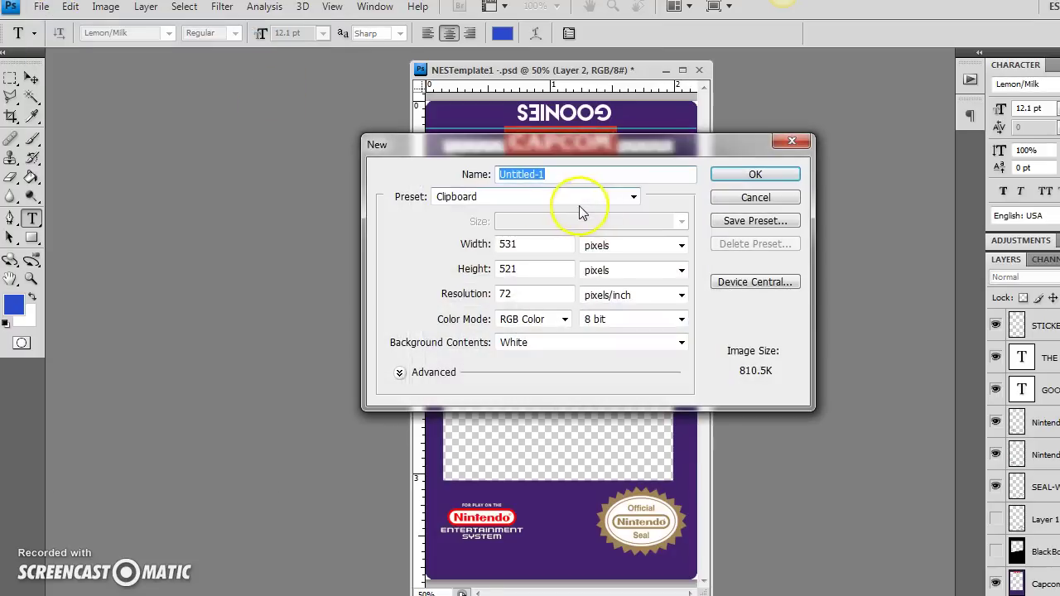
{"action": "left_click", "coordinate": [633, 196]}
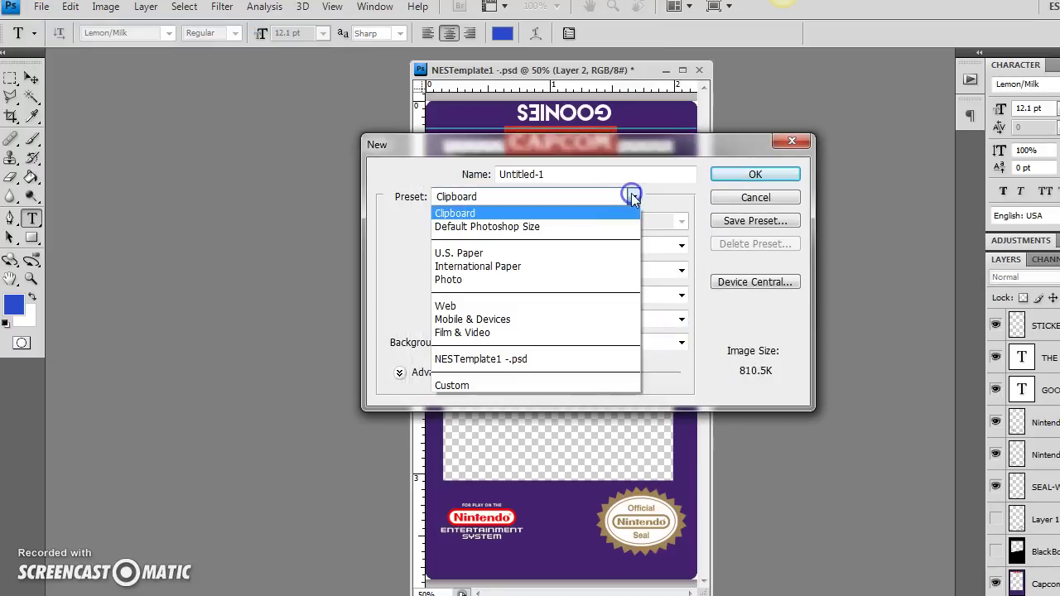
{"action": "left_click", "coordinate": [531, 253]}
{"action": "left_click", "coordinate": [750, 175]}
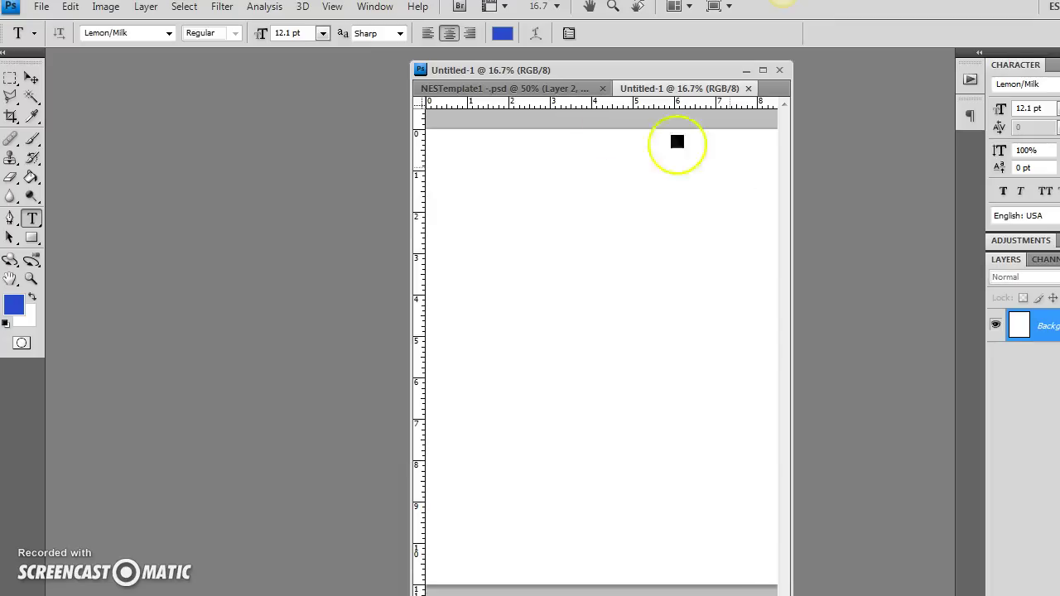
- Open the mjr copy label image
{"action": "left_click", "coordinate": [40, 7]}
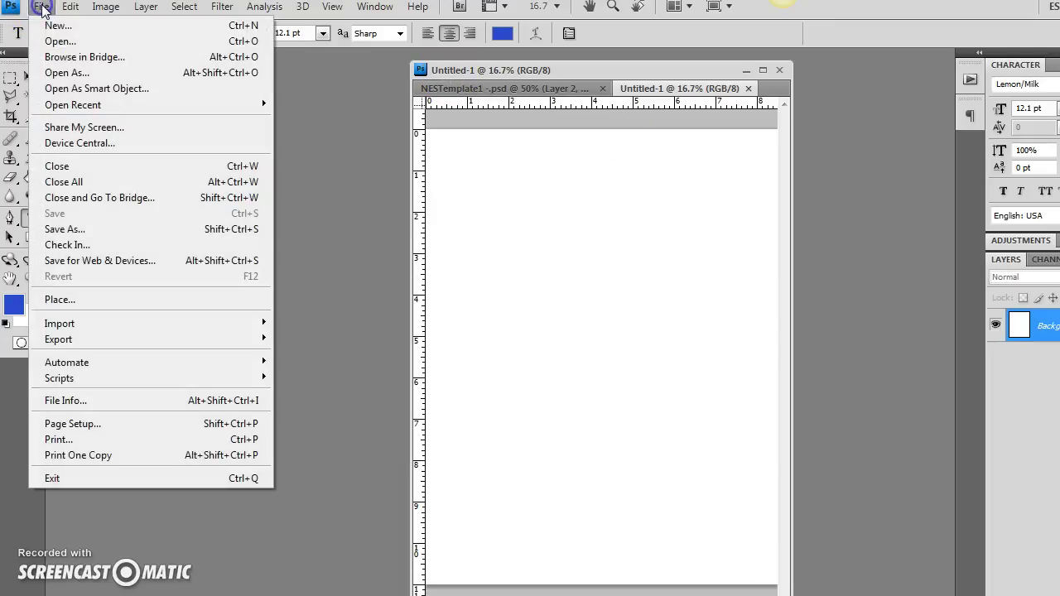
{"action": "left_click", "coordinate": [56, 39]}
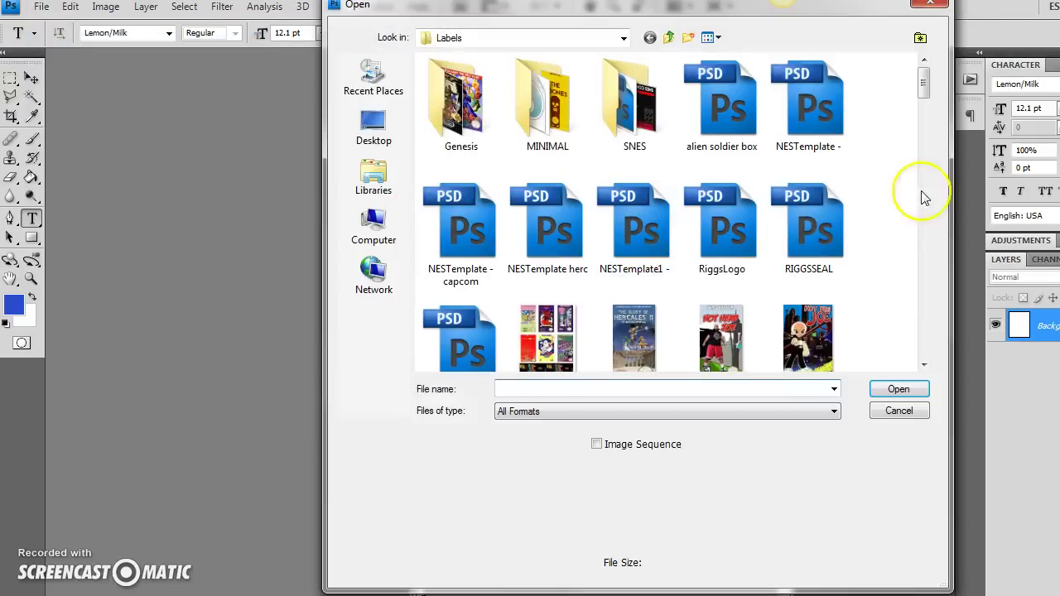
{"action": "left_click_drag", "start_coordinate": [925, 82], "coordinate": [923, 109]}
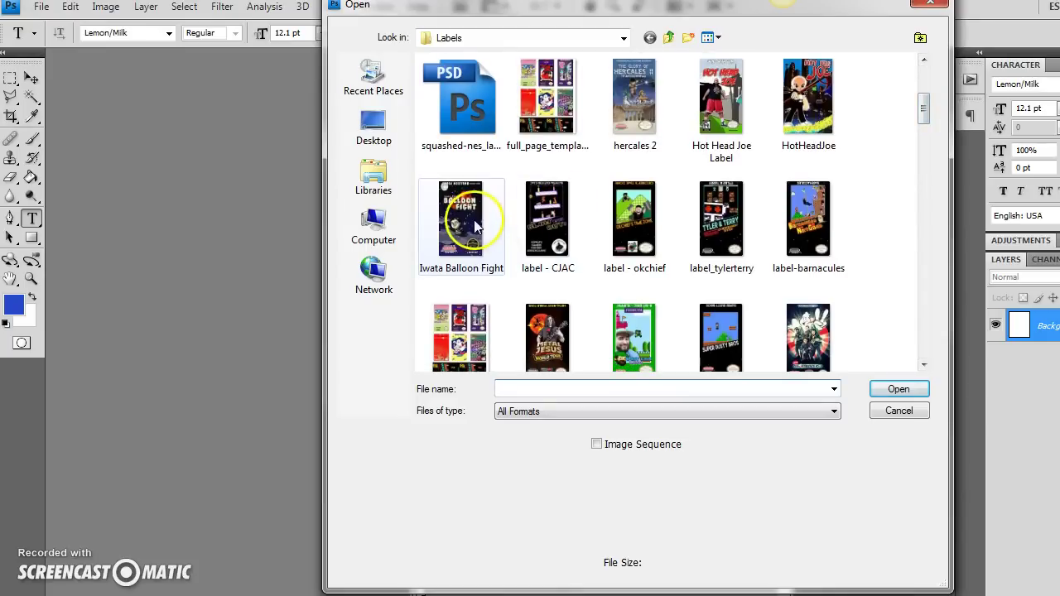
{"action": "left_click", "coordinate": [549, 323]}
{"action": "left_click", "coordinate": [894, 389]}
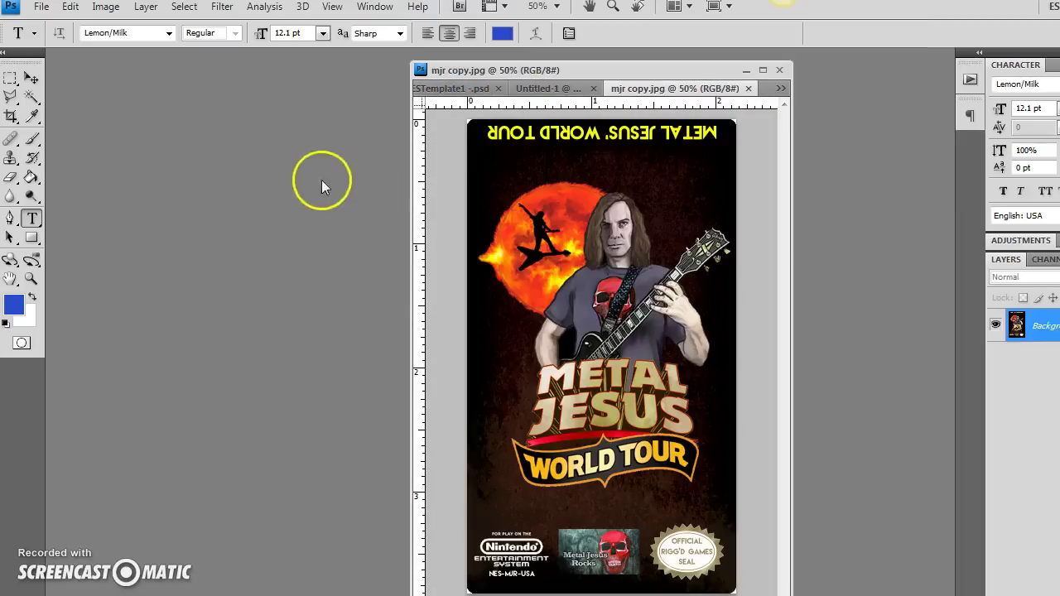
- Copy the whole label and paste three copies across the page's top row
{"action": "key", "text": "ctrl+a"}
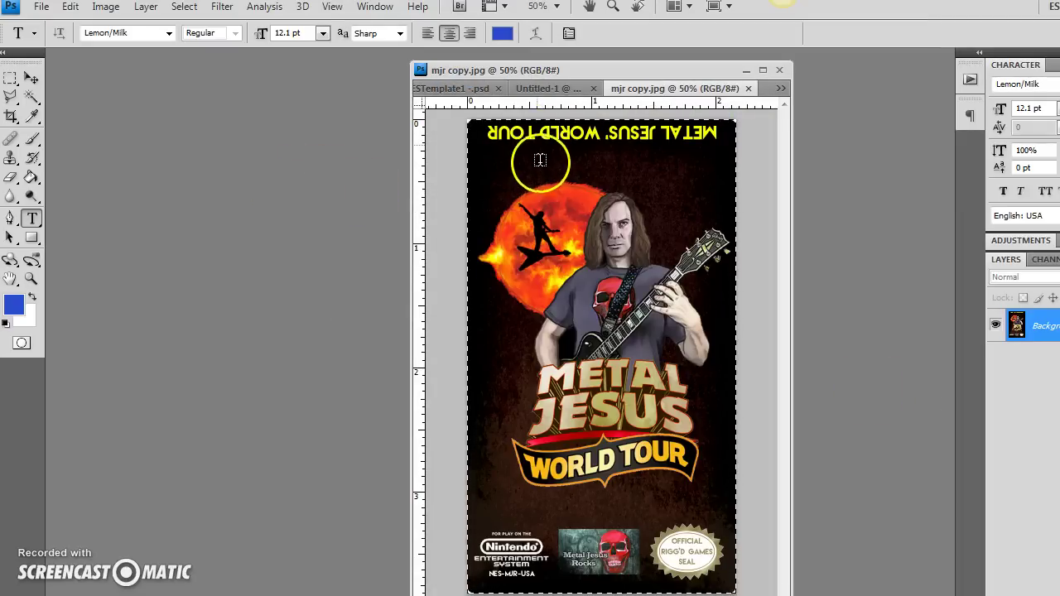
{"action": "left_click", "coordinate": [547, 89]}
{"action": "key", "text": "ctrl+v"}
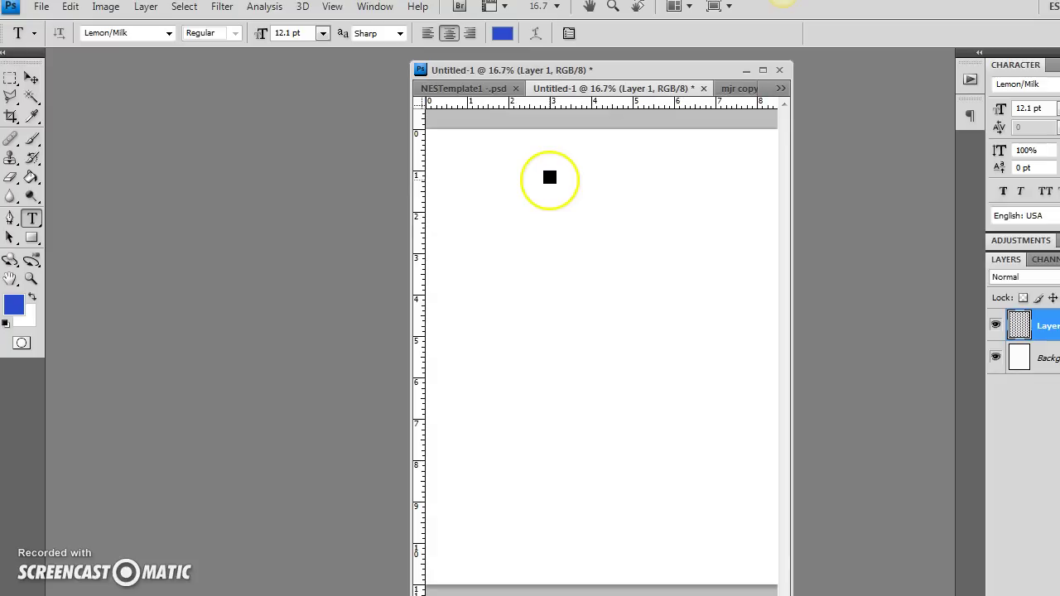
{"action": "left_click", "coordinate": [31, 78]}
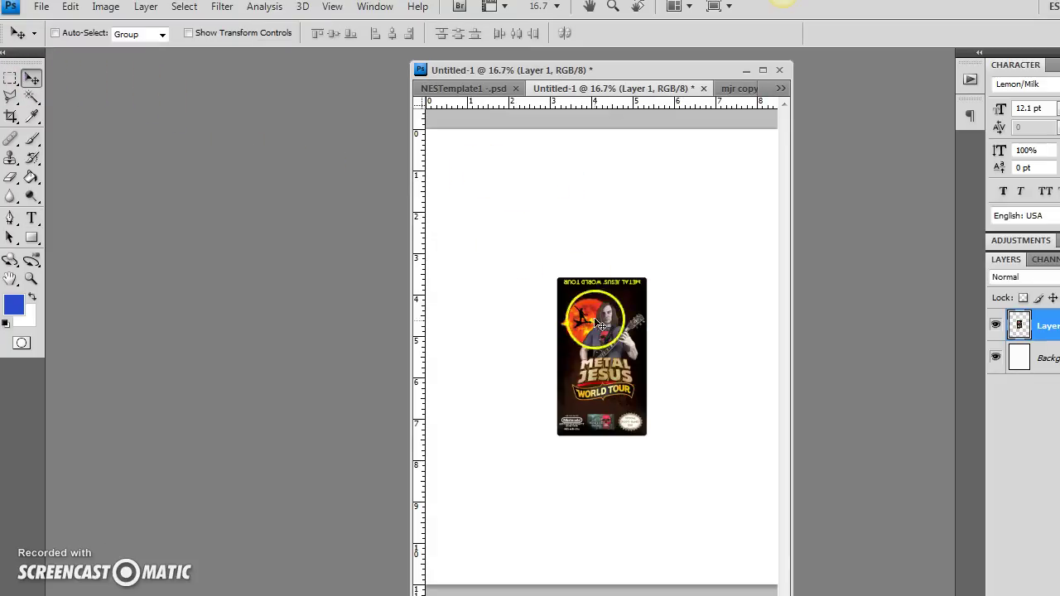
{"action": "left_click_drag", "start_coordinate": [587, 297], "coordinate": [470, 151]}
{"action": "key", "text": "ctrl+v"}
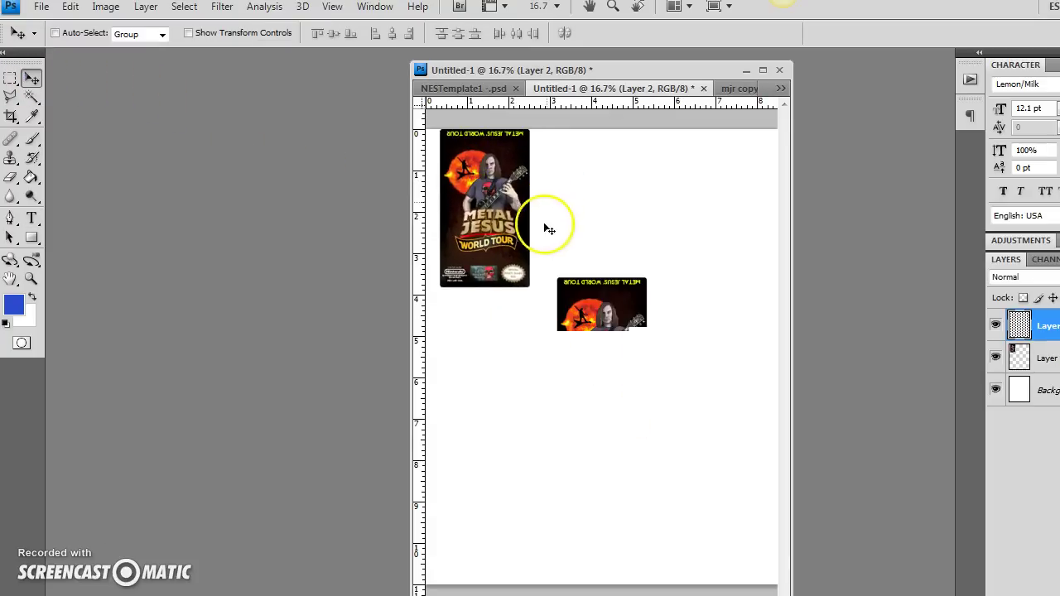
{"action": "left_click_drag", "start_coordinate": [589, 320], "coordinate": [575, 143]}
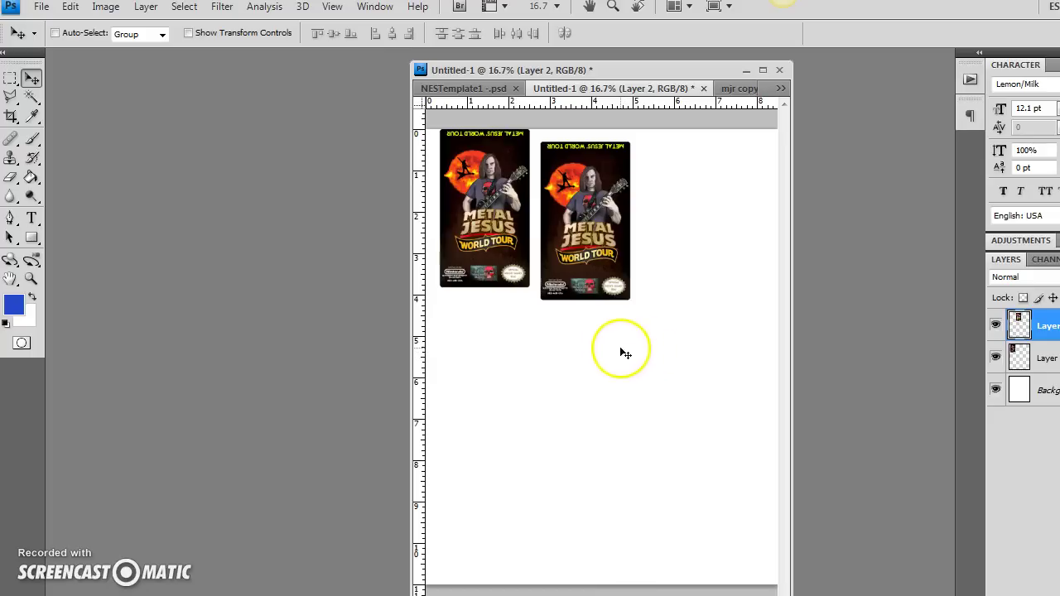
{"action": "key", "text": "ctrl+v"}
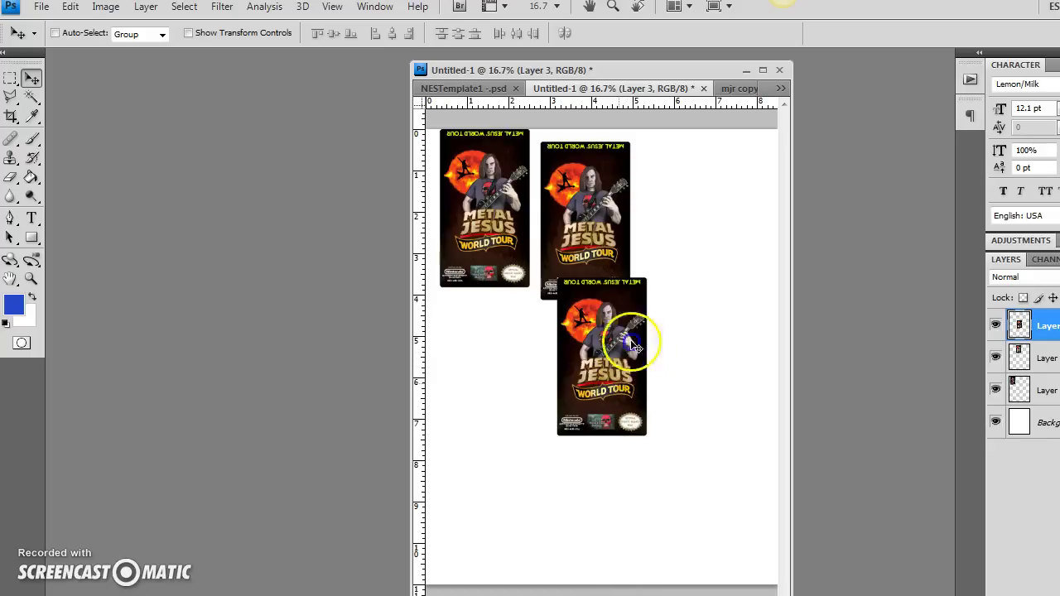
{"action": "left_click_drag", "start_coordinate": [662, 301], "coordinate": [754, 150]}
- Paste three more label copies on new layers to form a second row
{"action": "key", "text": "ctrl+shift+alt+n"}
{"action": "key", "text": "ctrl+v"}
{"action": "left_click_drag", "start_coordinate": [631, 364], "coordinate": [499, 388]}
{"action": "key", "text": "ctrl+shift+alt+n"}
{"action": "key", "text": "ctrl+v"}
{"action": "left_click_drag", "start_coordinate": [580, 390], "coordinate": [580, 429]}
{"action": "key", "text": "ctrl+shift+alt+n"}
{"action": "key", "text": "ctrl+v"}
{"action": "left_click_drag", "start_coordinate": [621, 397], "coordinate": [704, 370]}
- Paste a seventh copy, rotate it -90°, and place it at the page's bottom
{"action": "key", "text": "ctrl+shift+alt+n"}
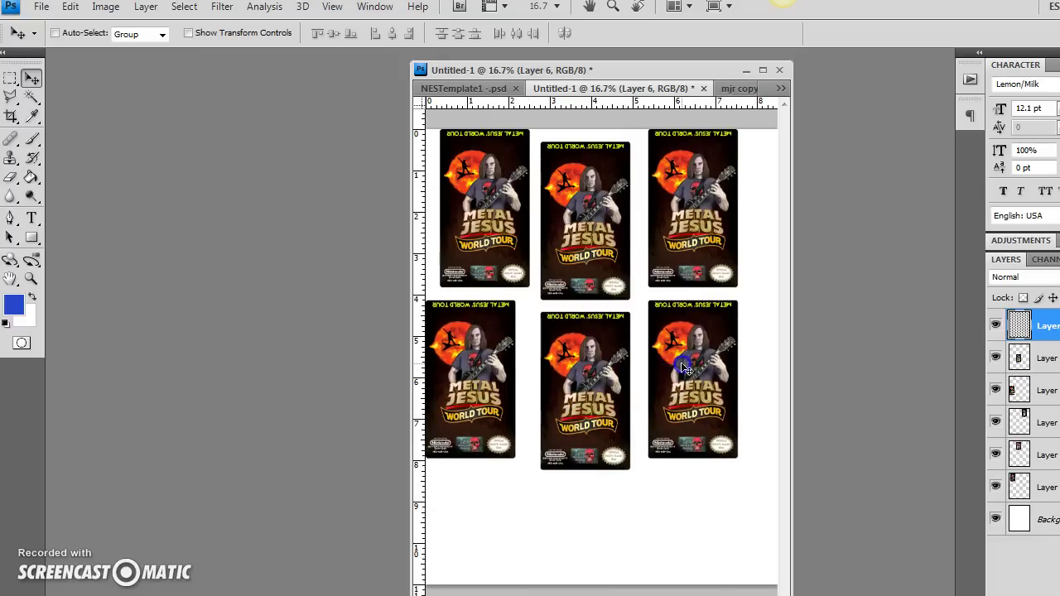
{"action": "key", "text": "ctrl+v"}
{"action": "left_click_drag", "start_coordinate": [627, 356], "coordinate": [704, 480]}
{"action": "key", "text": "ctrl+t"}
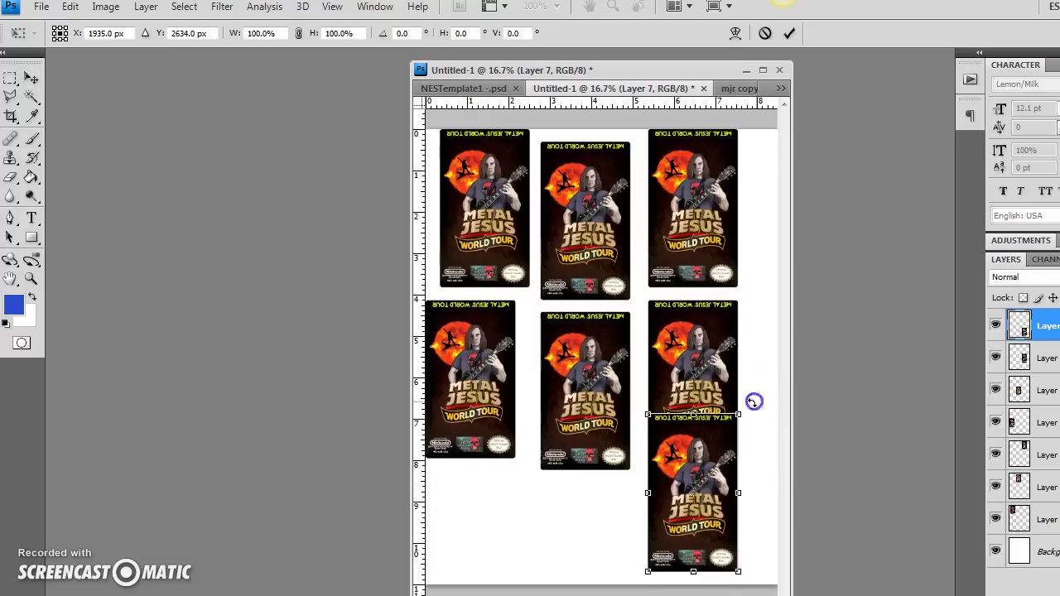
{"action": "left_click_drag", "start_coordinate": [744, 401], "coordinate": [611, 443]}
{"action": "left_click_drag", "start_coordinate": [675, 495], "coordinate": [669, 524]}
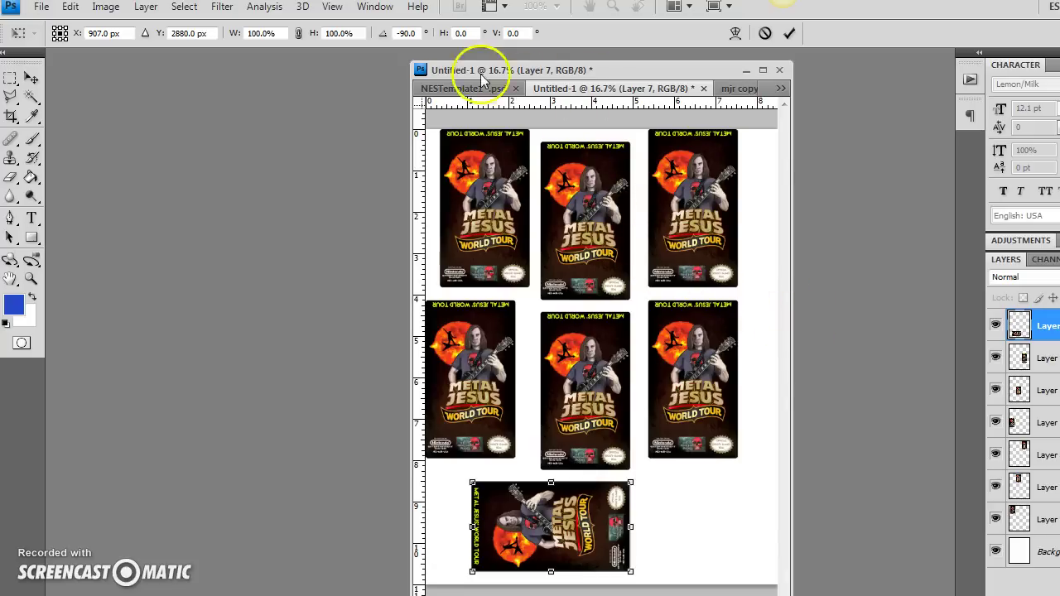
- Switch back to the NESTemplate1 Goonies label document
{"action": "left_click", "coordinate": [454, 88]}
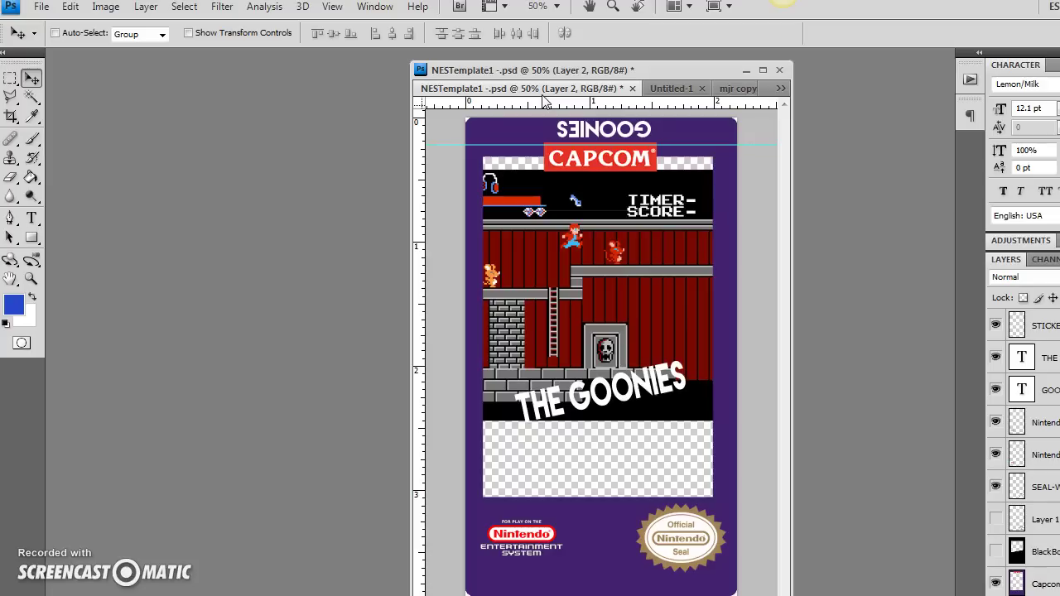
- Show the BlackBox layer and hide the Capcom layer in the Layers panel
{"action": "left_click", "coordinate": [545, 99]}
{"action": "left_click", "coordinate": [545, 101]}
{"action": "left_click", "coordinate": [545, 105]}
{"action": "left_click", "coordinate": [575, 193]}
{"action": "left_click", "coordinate": [996, 552]}
{"action": "left_click", "coordinate": [996, 584]}
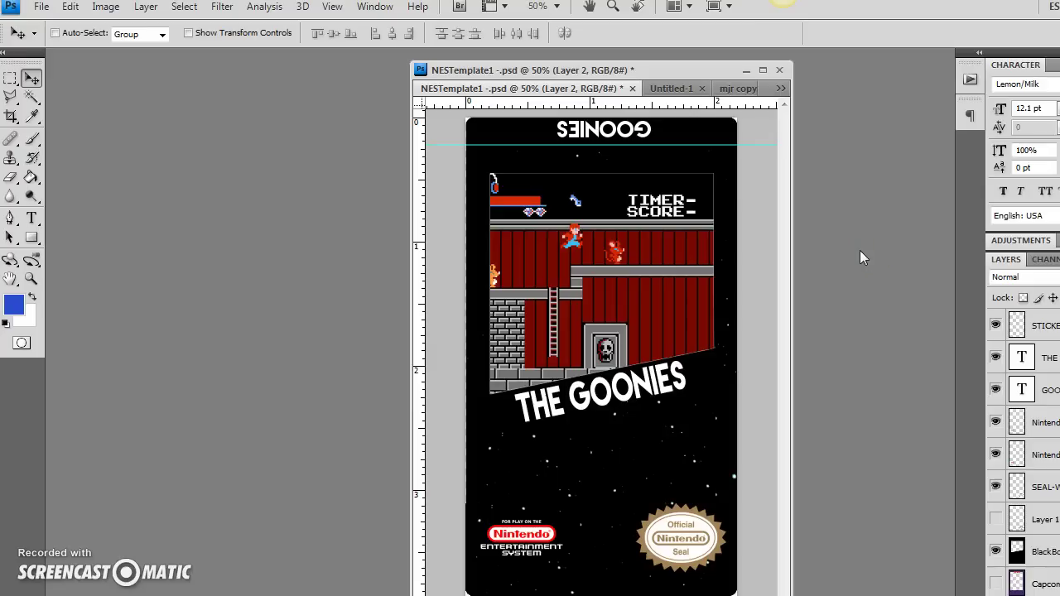
{"action": "left_click", "coordinate": [658, 306]}
{"action": "left_click", "coordinate": [371, 421]}
{"action": "left_click", "coordinate": [601, 386]}
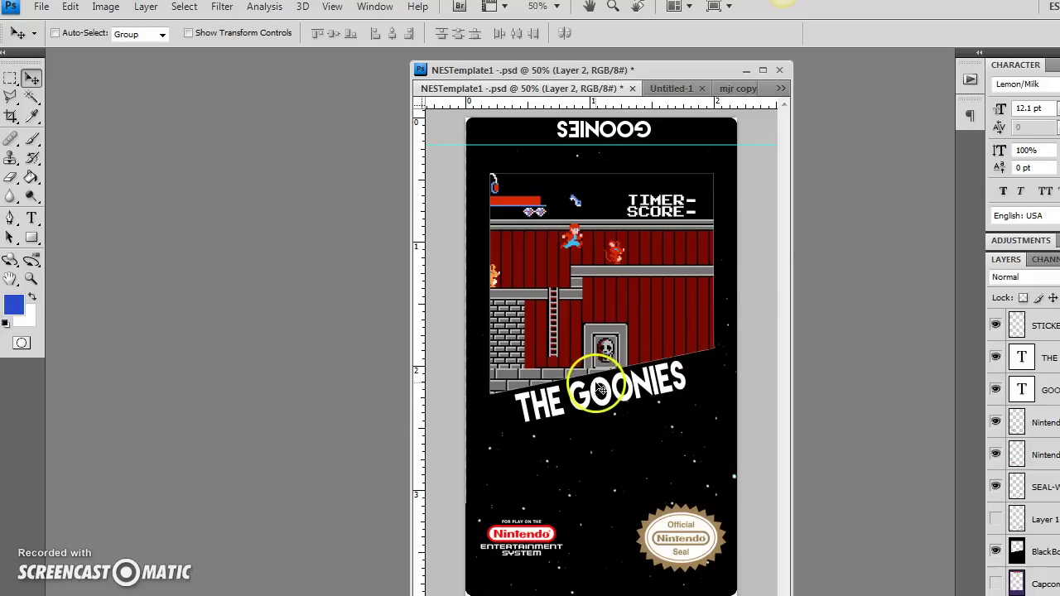